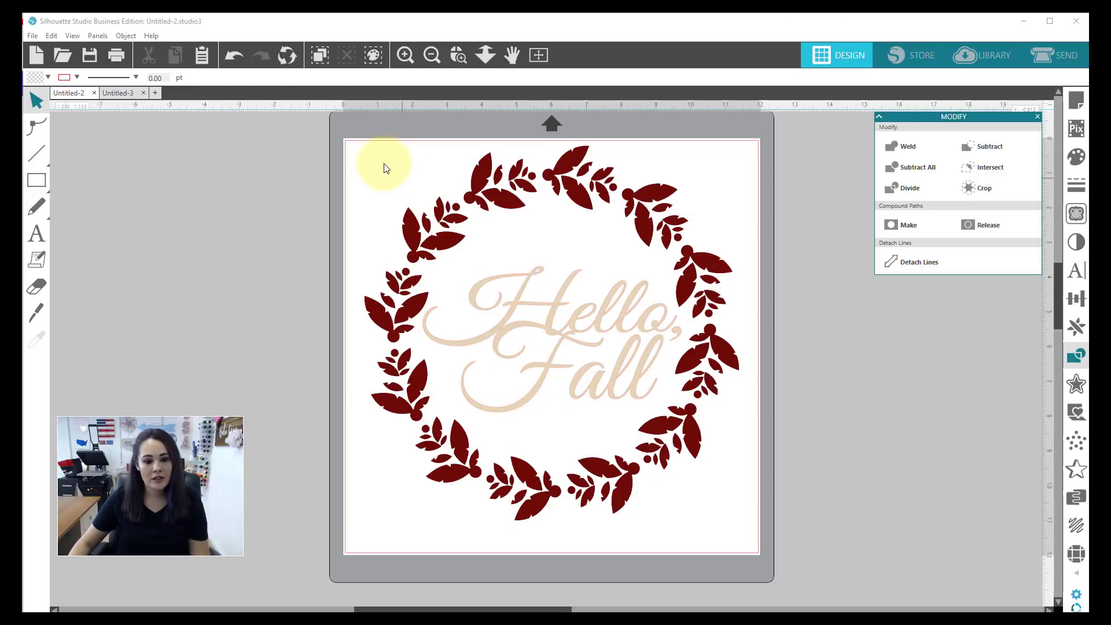
Flip the whole wreath and lettering design horizontally, and move the "Hello, Fall" lettering off the cutting mat
left_click_drag(383, 164, 550, 365)
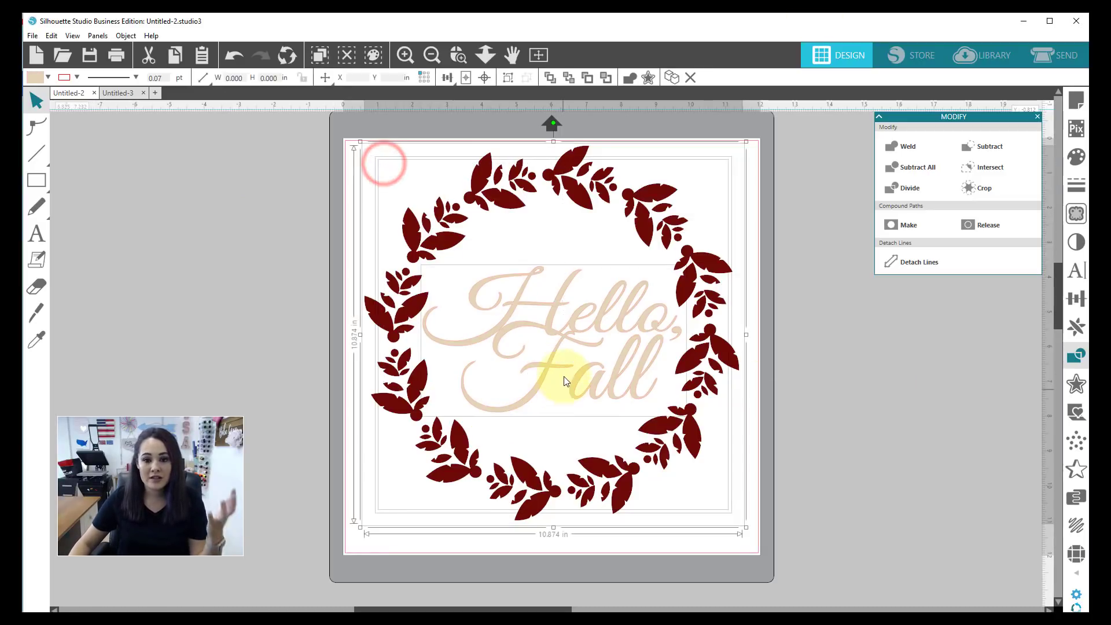
right_click(553, 325)
left_click(593, 411)
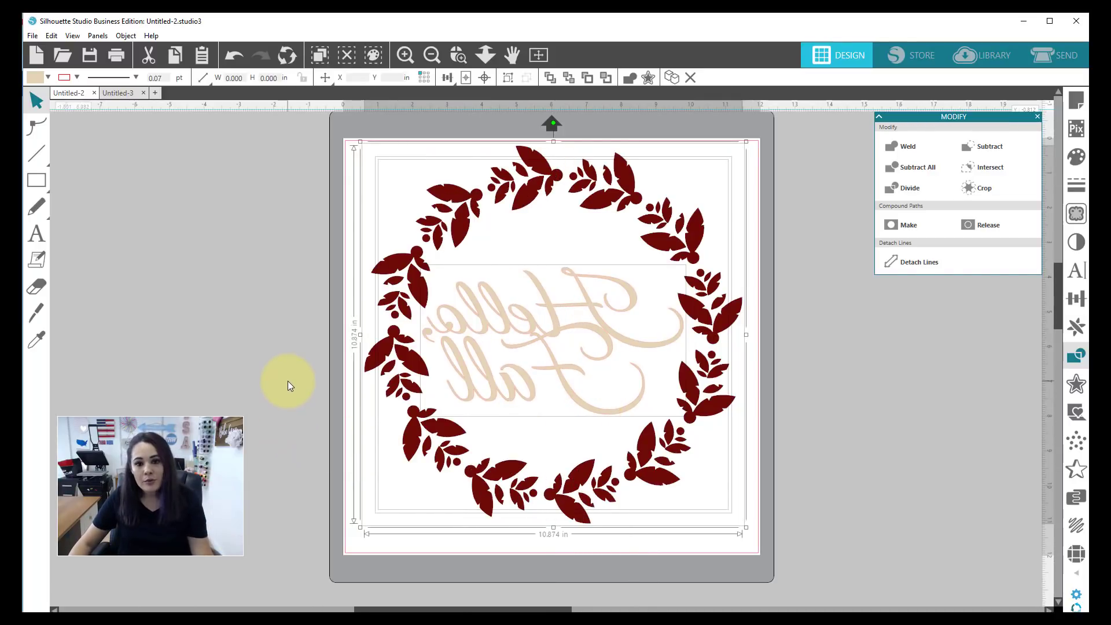
left_click(296, 306)
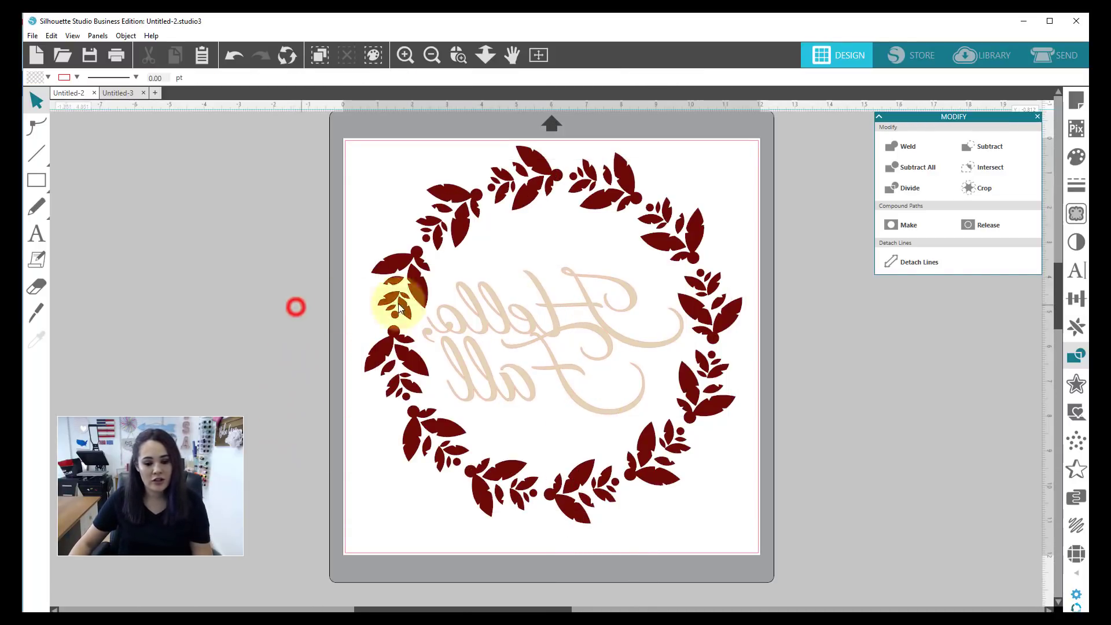
left_click_drag(602, 313, 173, 284)
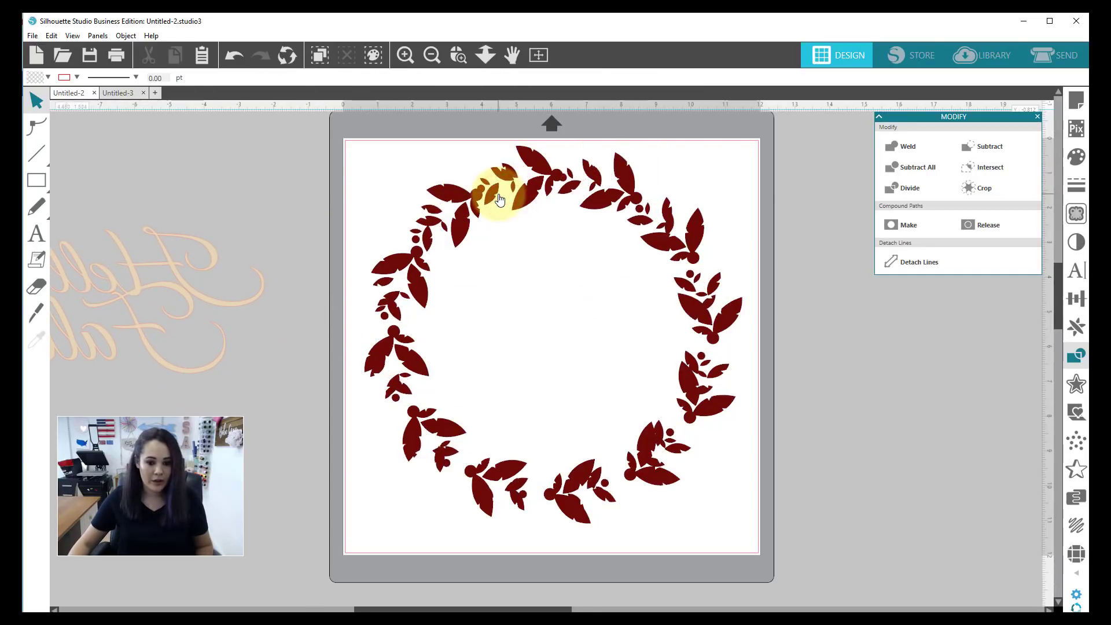
Group all the leaf pieces of the wreath and shift the grouped wreath slightly to the left on the page
left_click_drag(389, 154, 538, 303)
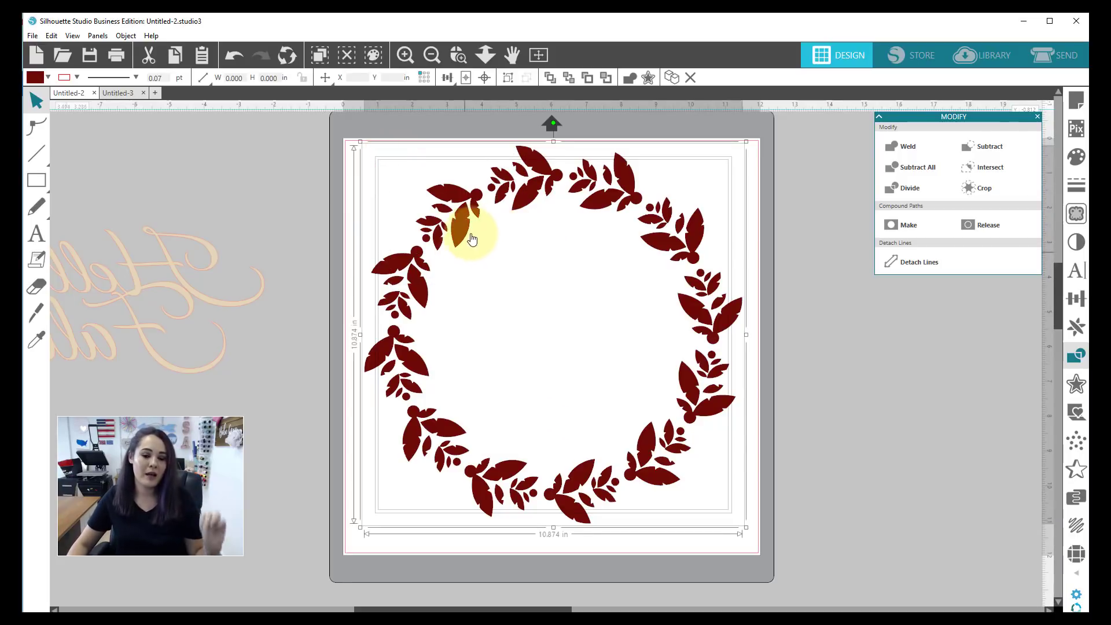
right_click(535, 195)
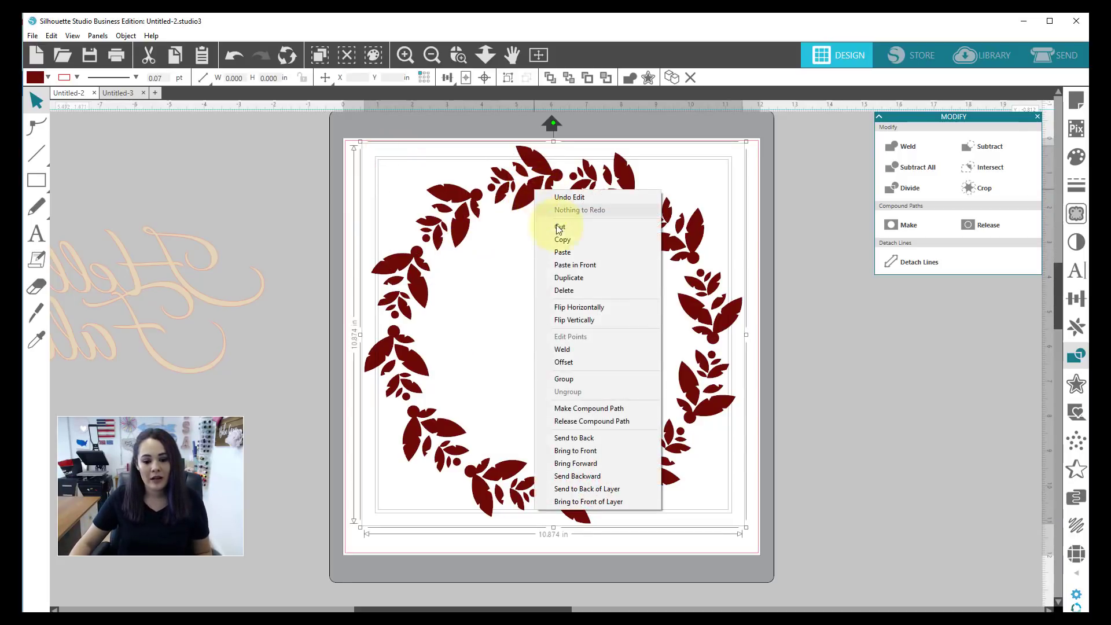
left_click(587, 376)
left_click_drag(635, 209, 623, 212)
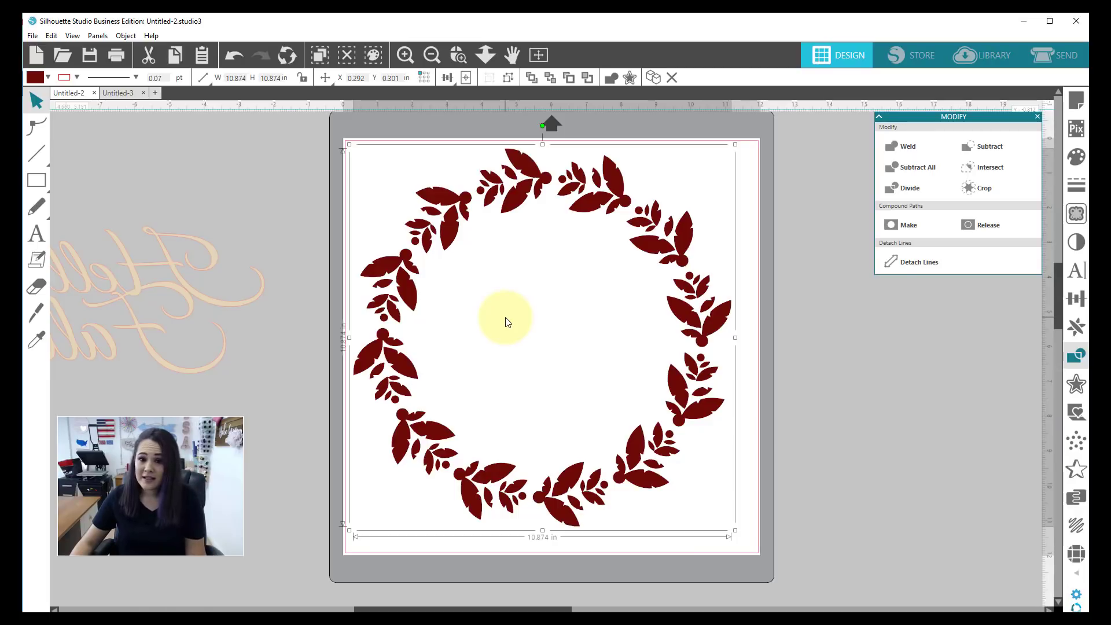
left_click(322, 183)
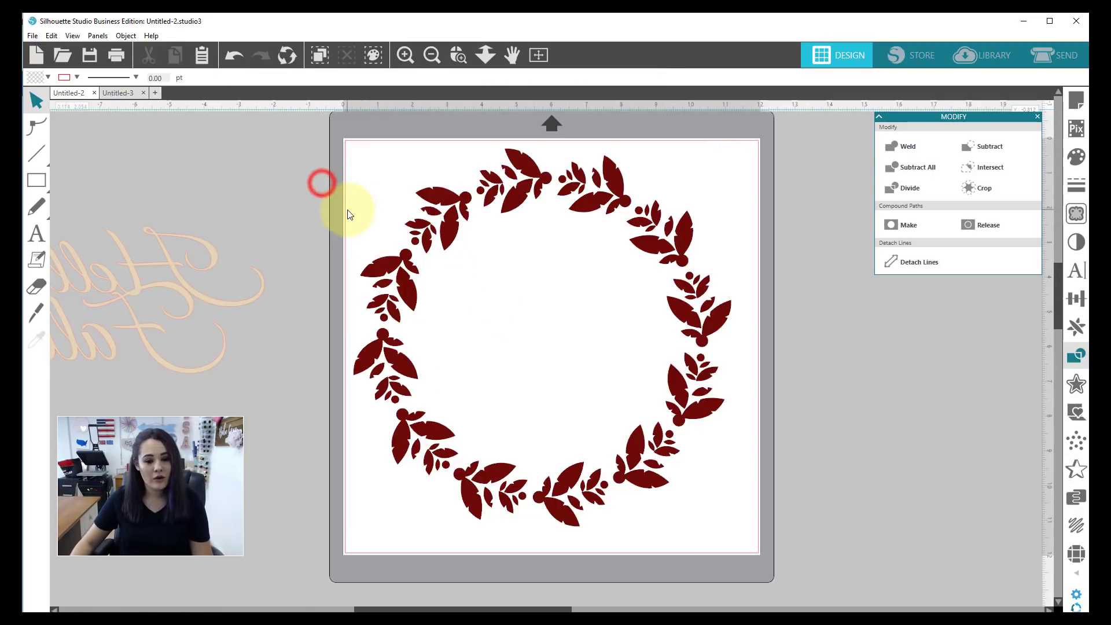
Draw a square about 11.18 in wide around the wreath and center the two on each other
left_click(62, 176)
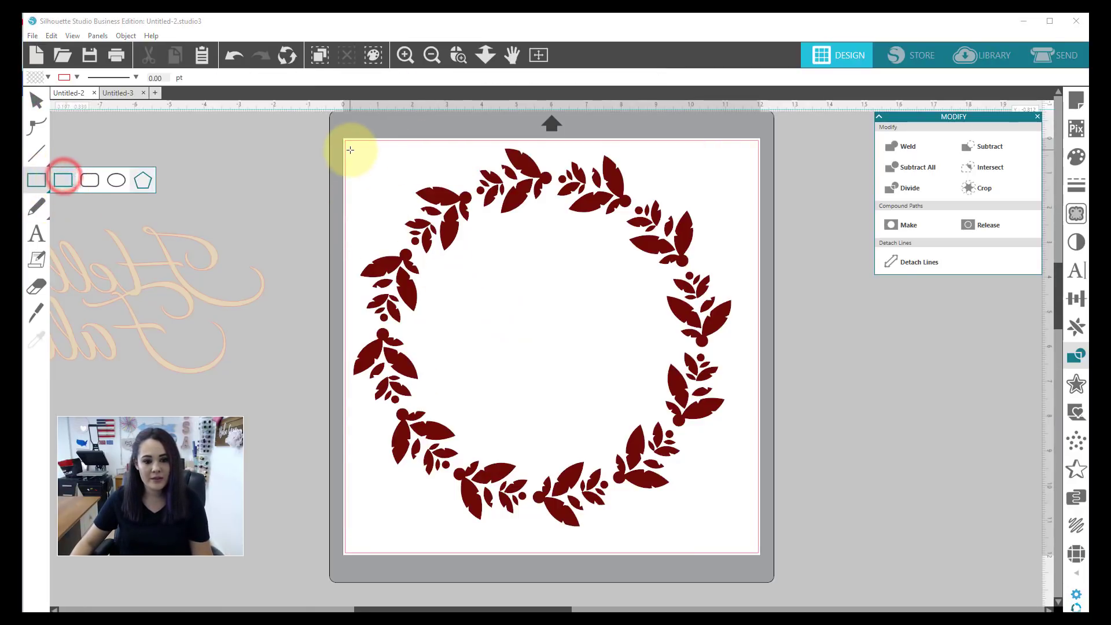
left_click_drag(356, 146, 745, 536)
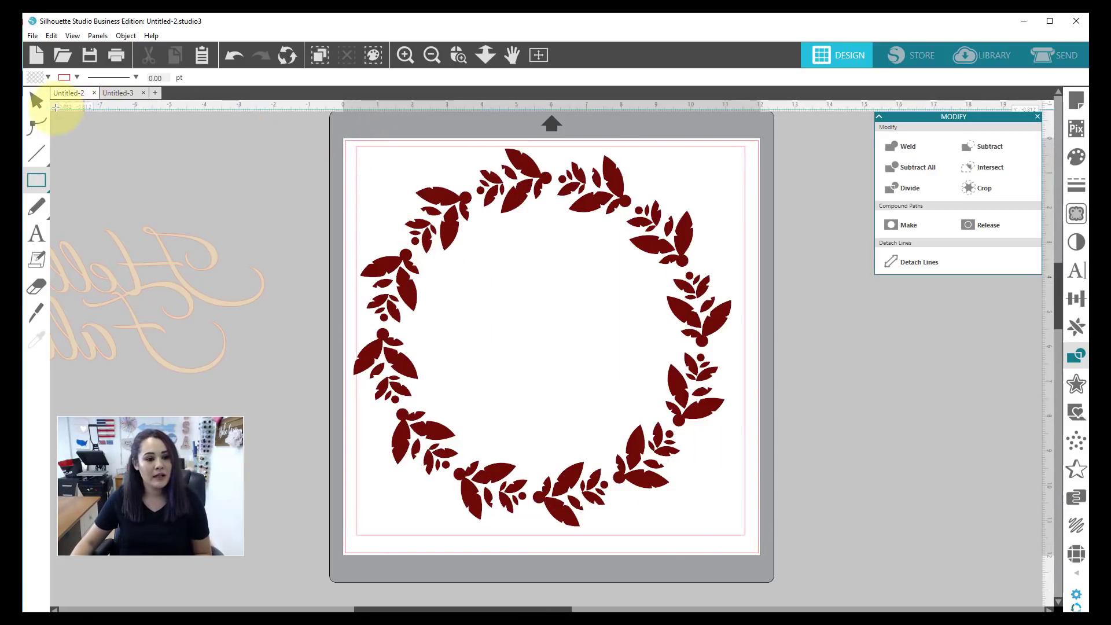
left_click(42, 103)
left_click_drag(337, 129, 548, 233)
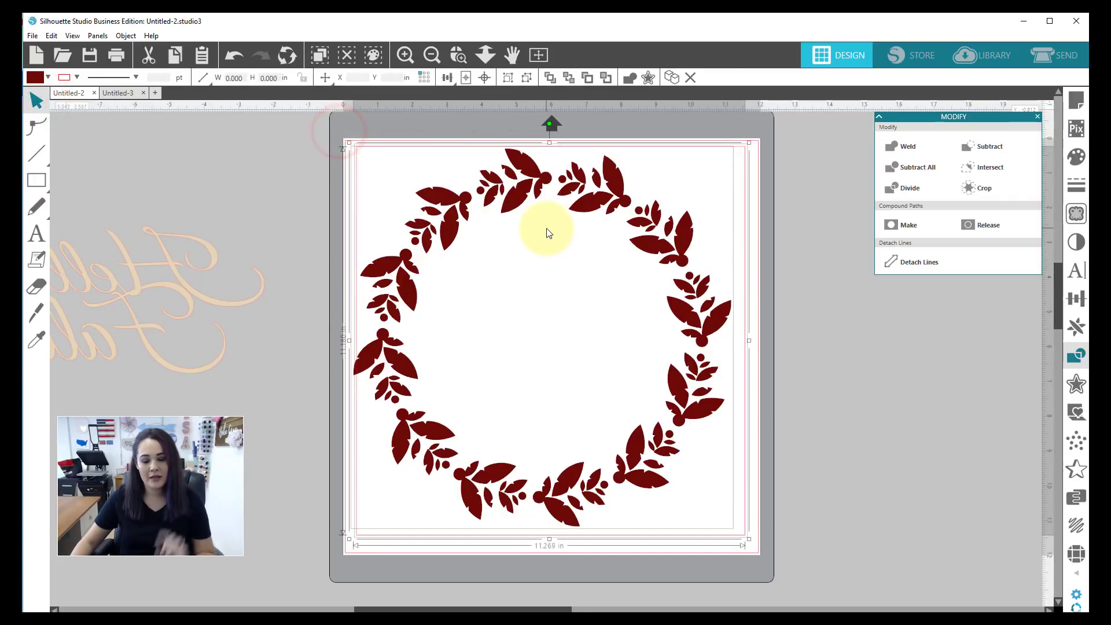
left_click(484, 78)
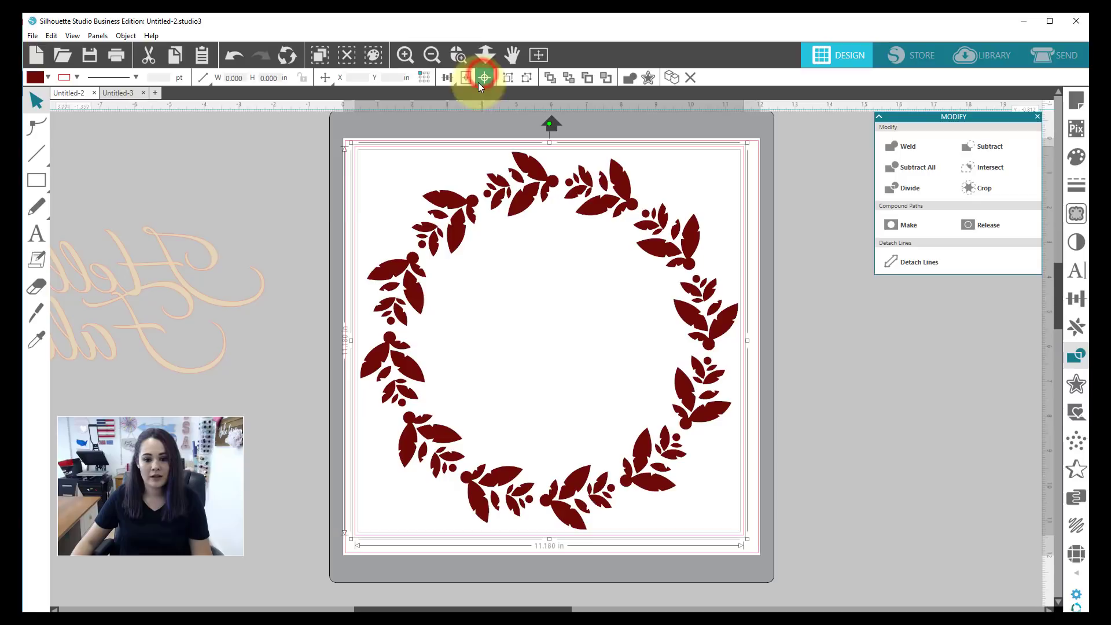
left_click(300, 154)
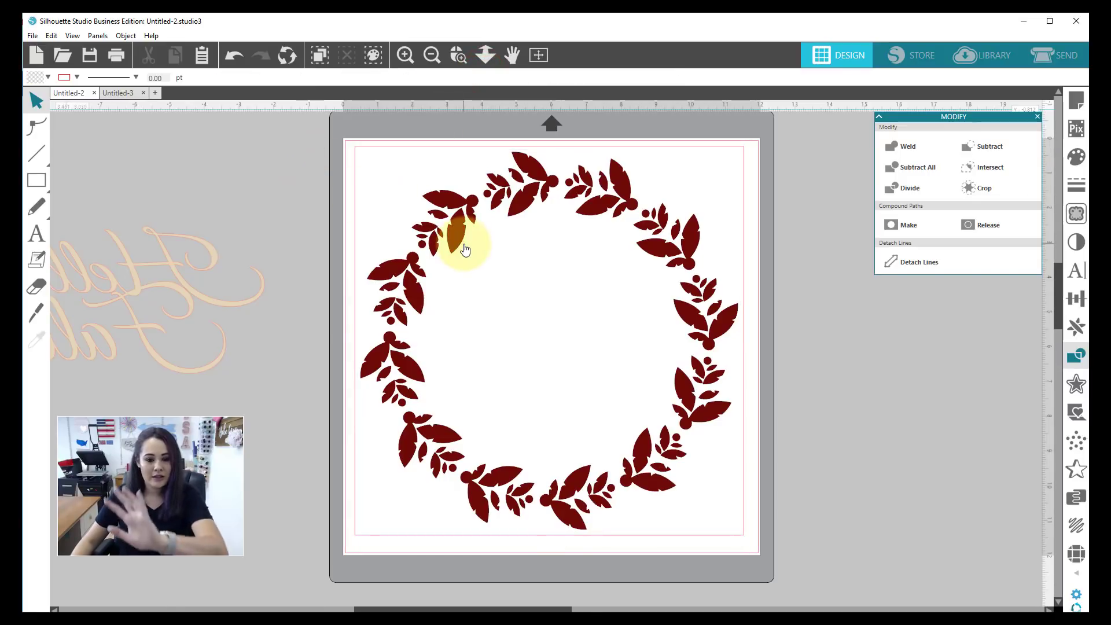
Draw a square inside the wreath opening and shrink it to about 5.4 in wide
left_click(36, 179)
left_click(61, 179)
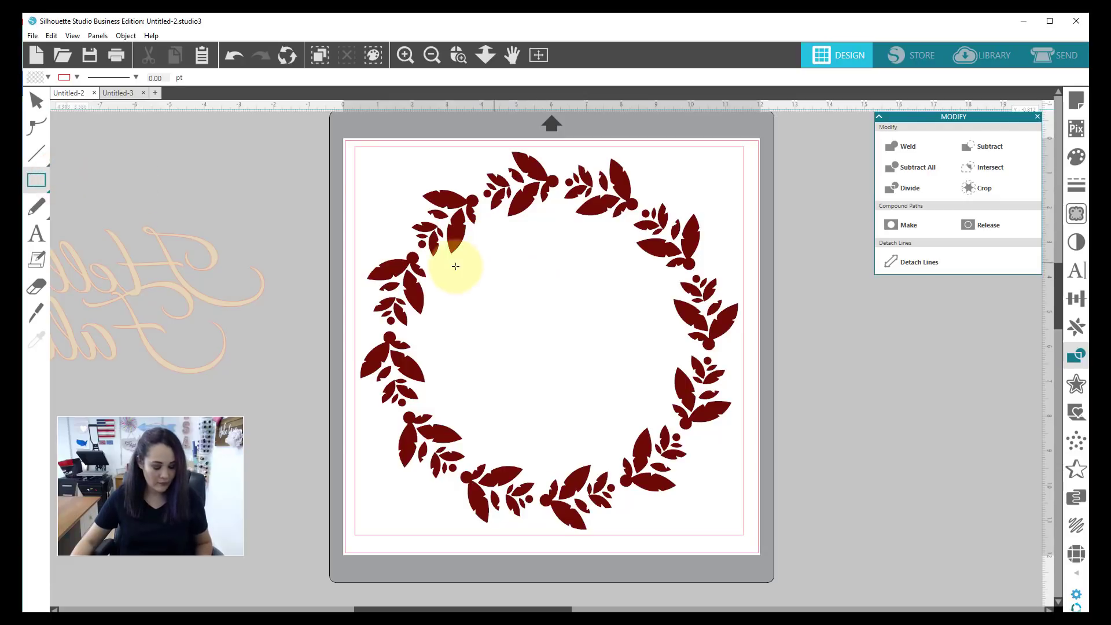
left_click_drag(466, 251, 672, 457)
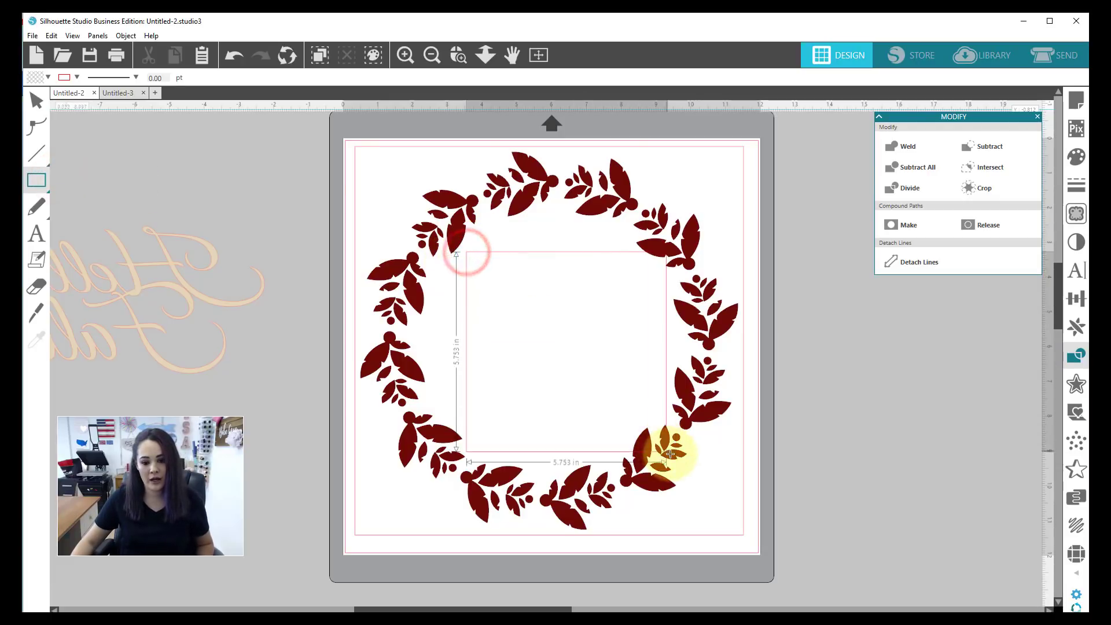
left_click(36, 101)
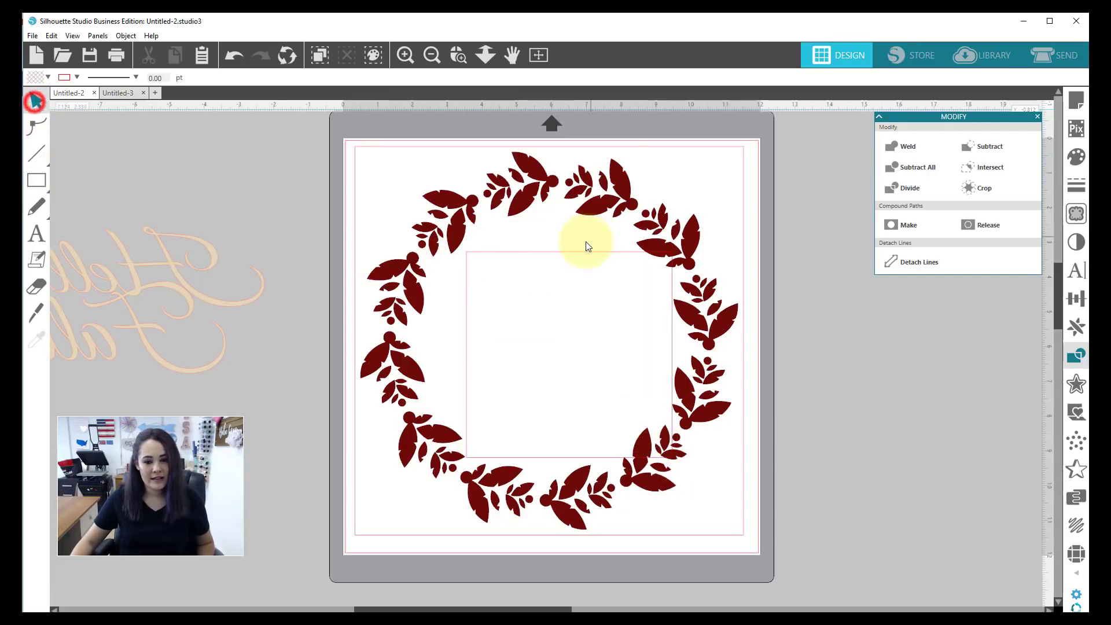
left_click_drag(575, 252, 560, 249)
left_click(562, 251)
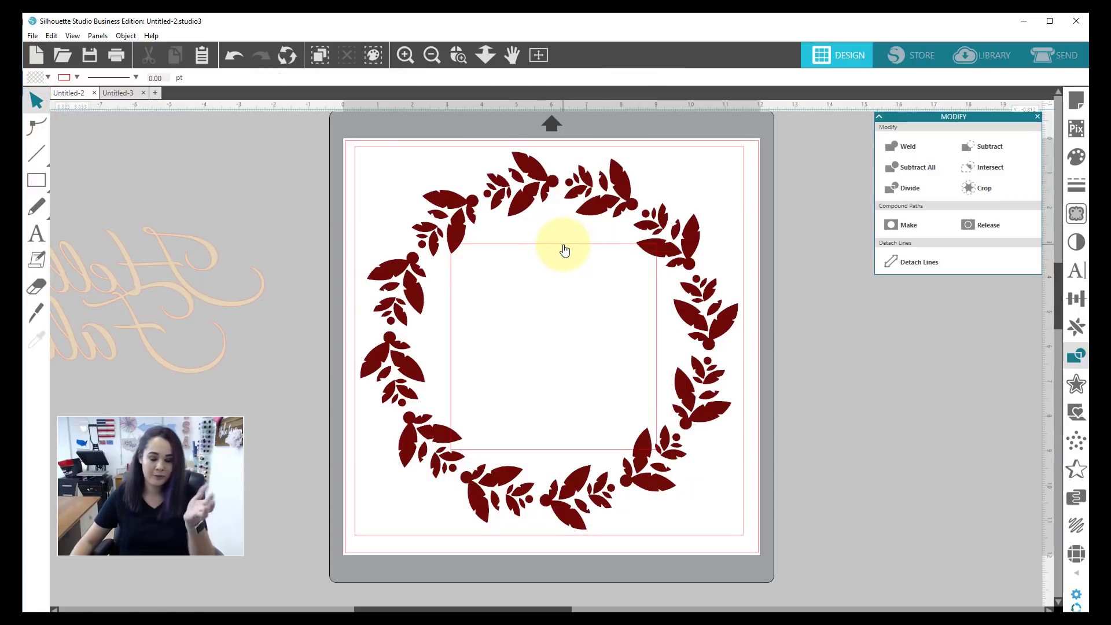
left_click(658, 370)
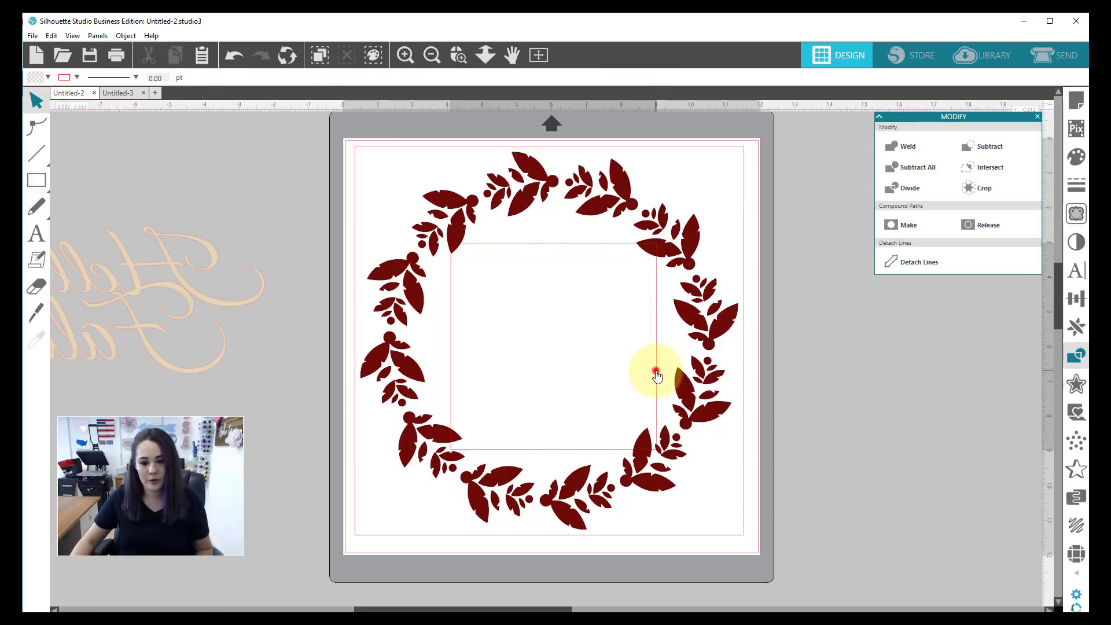
left_click_drag(659, 241, 641, 258)
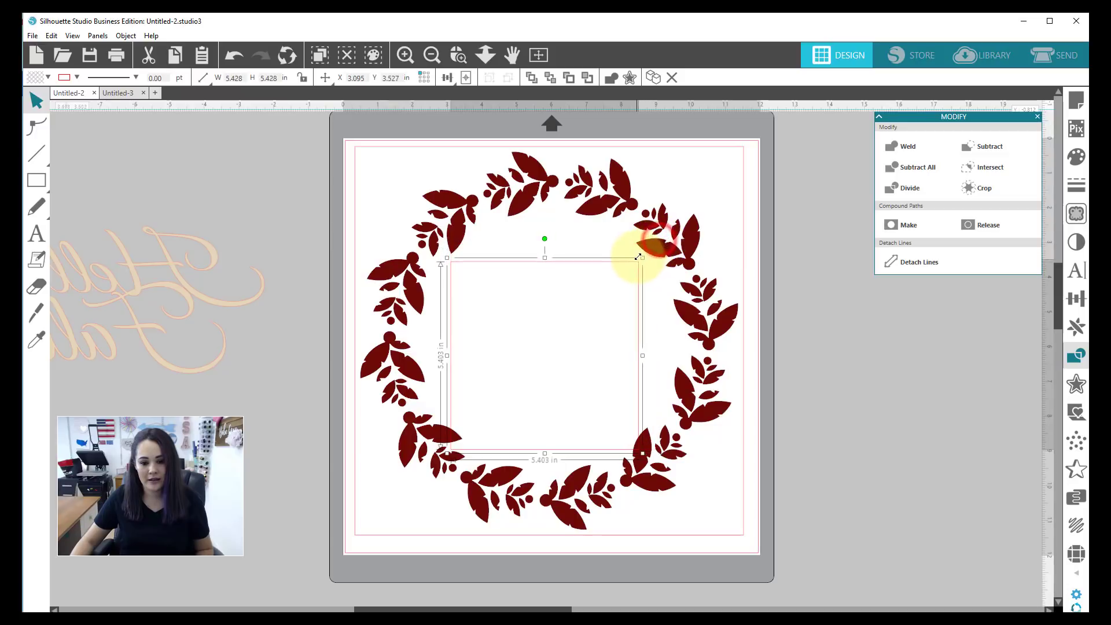
Center the inner square with the wreath and the outer square
left_click_drag(317, 117, 619, 354)
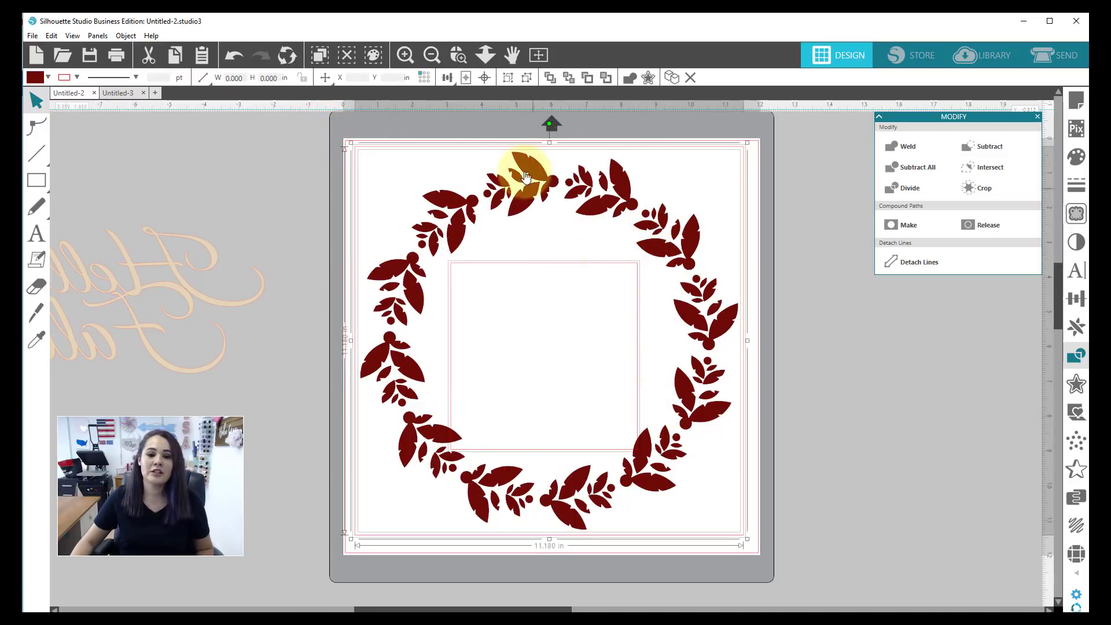
left_click(484, 77)
left_click(317, 203)
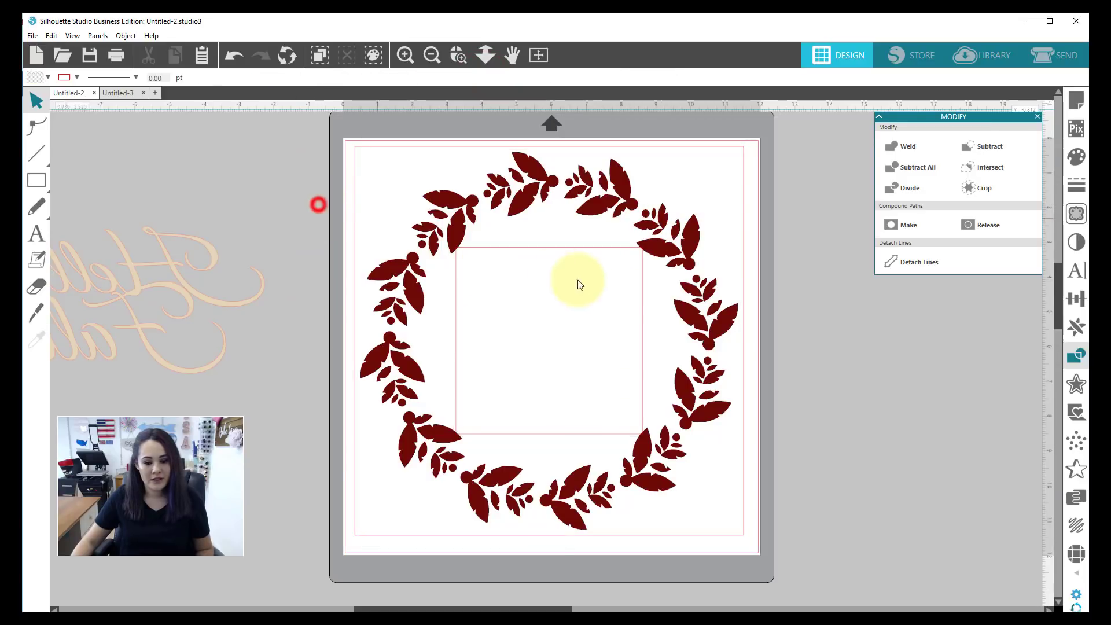
Shrink the inner square a little so it clears the leaves, and center it within the wreath again
left_click(599, 247)
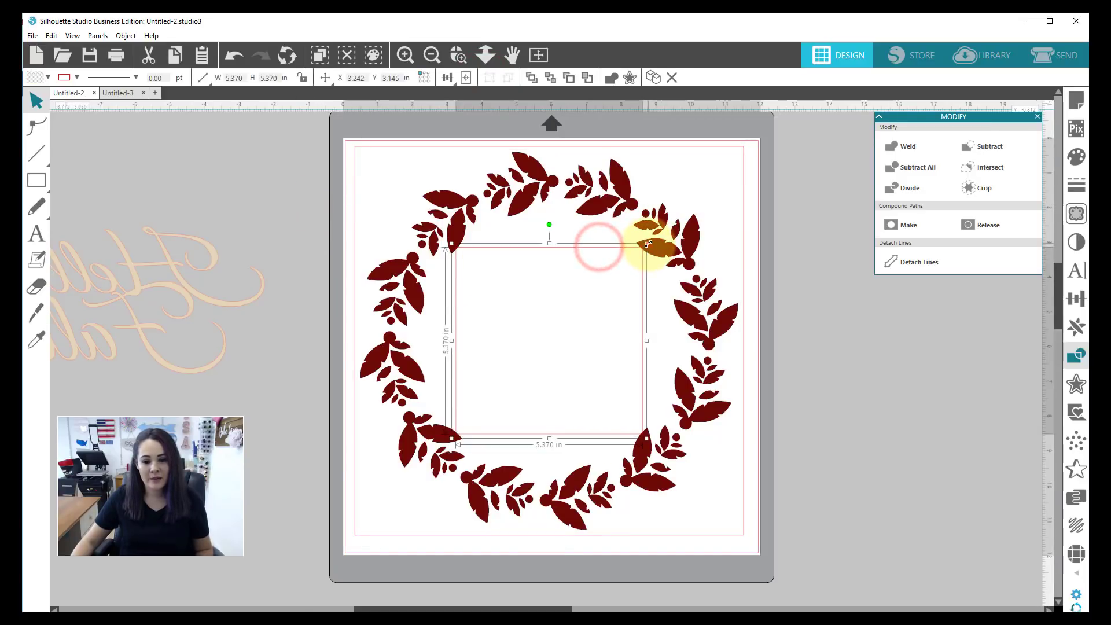
left_click_drag(647, 243, 634, 255)
left_click(328, 174)
left_click_drag(324, 148, 583, 311)
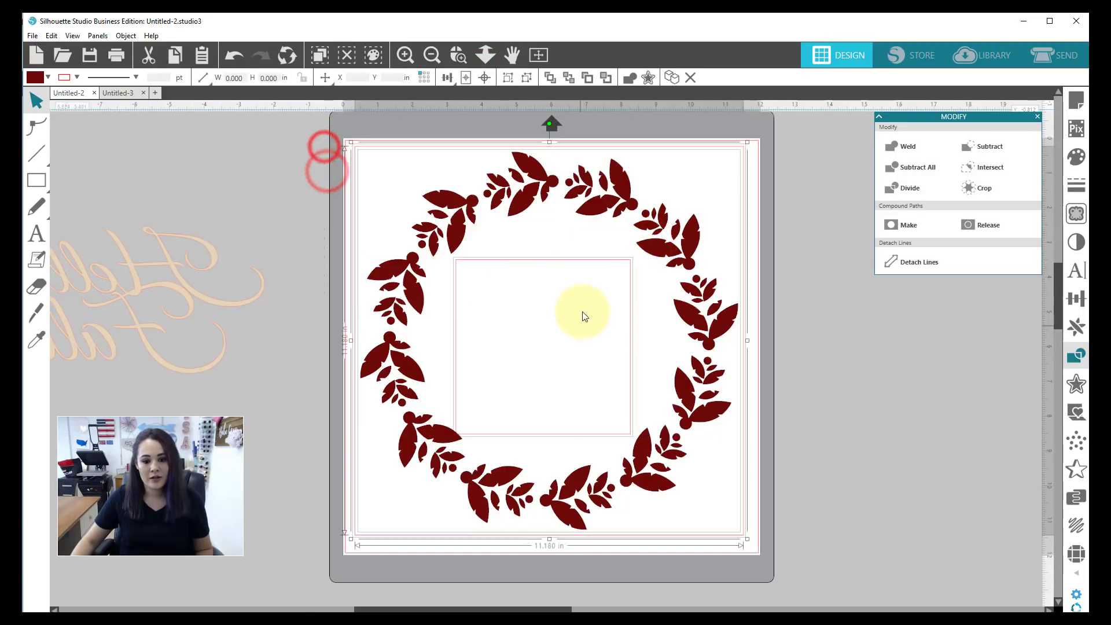
left_click(486, 78)
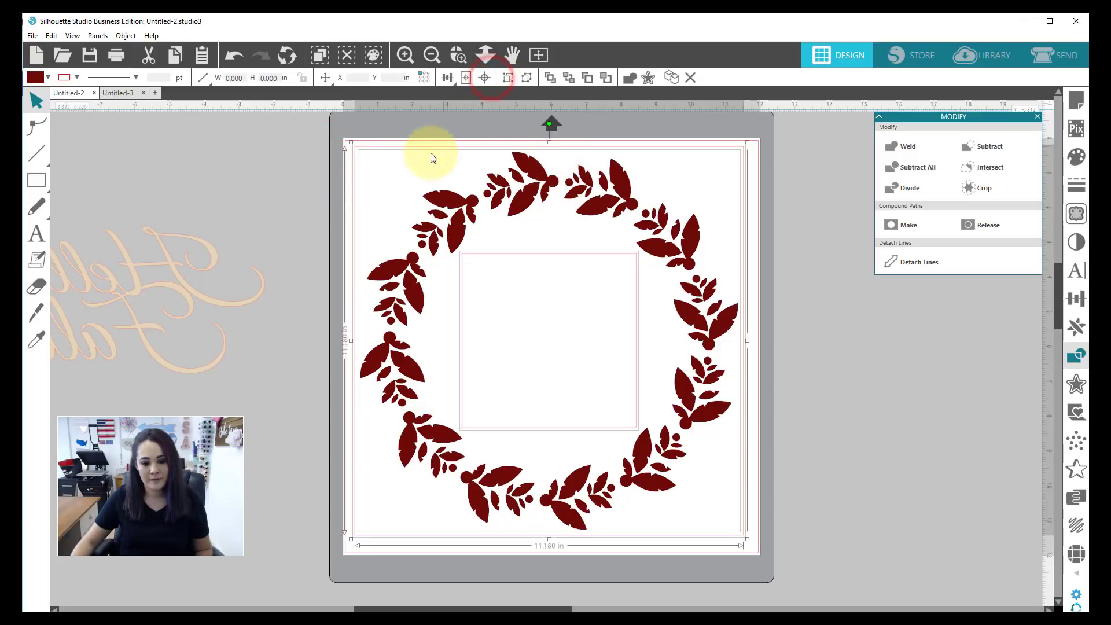
left_click(324, 177)
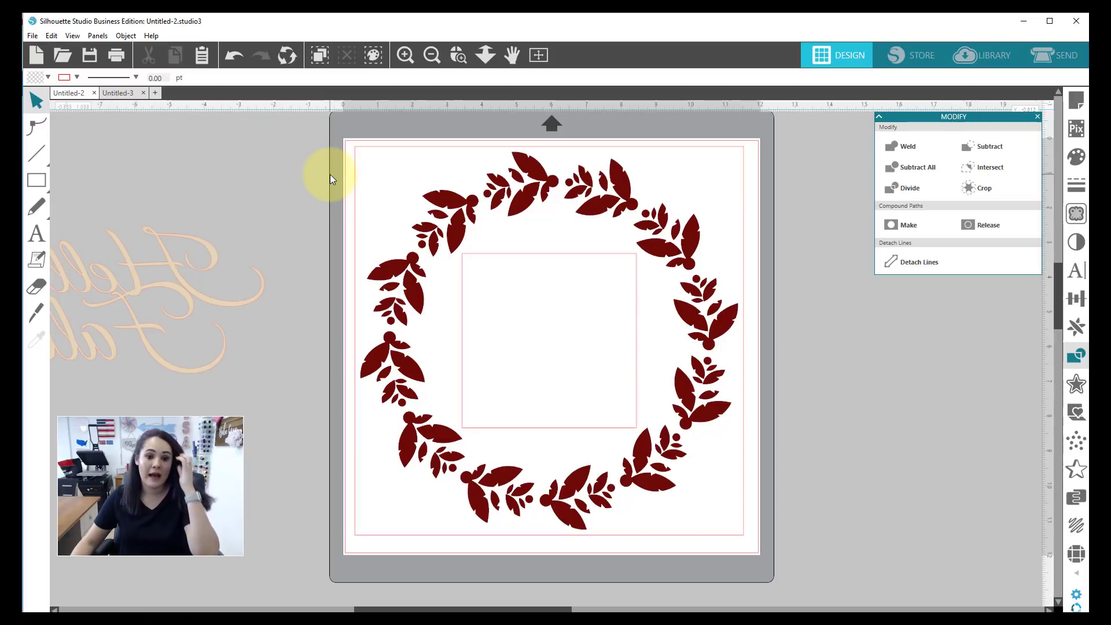
Replace the inner square with a circle and center it with the wreath and the outer square
left_click(637, 275)
key("Delete")
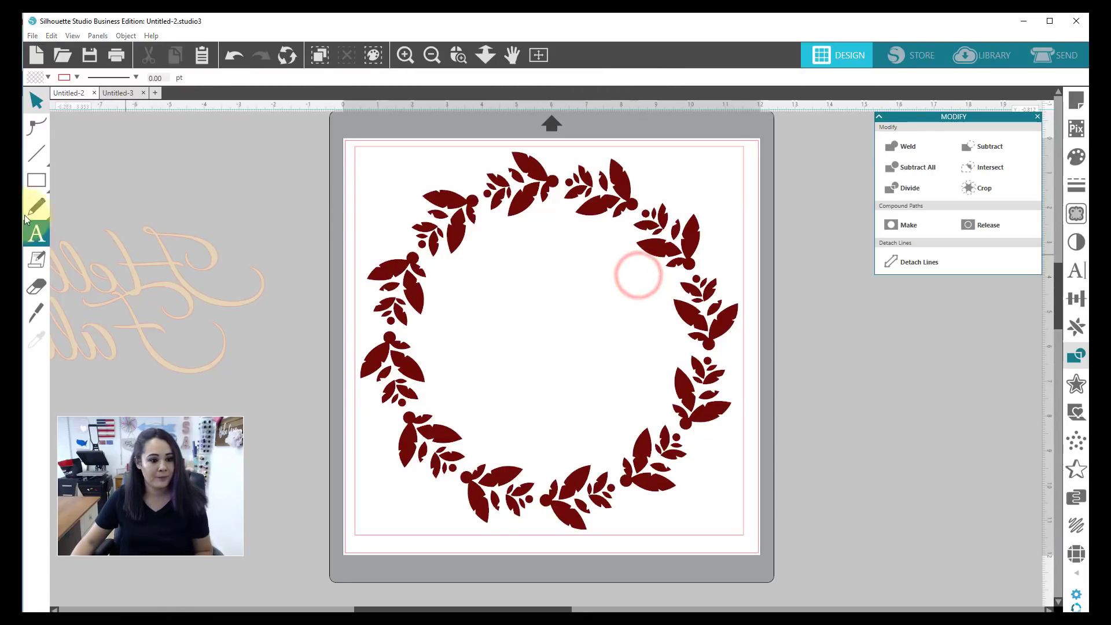
left_click(36, 180)
left_click(113, 172)
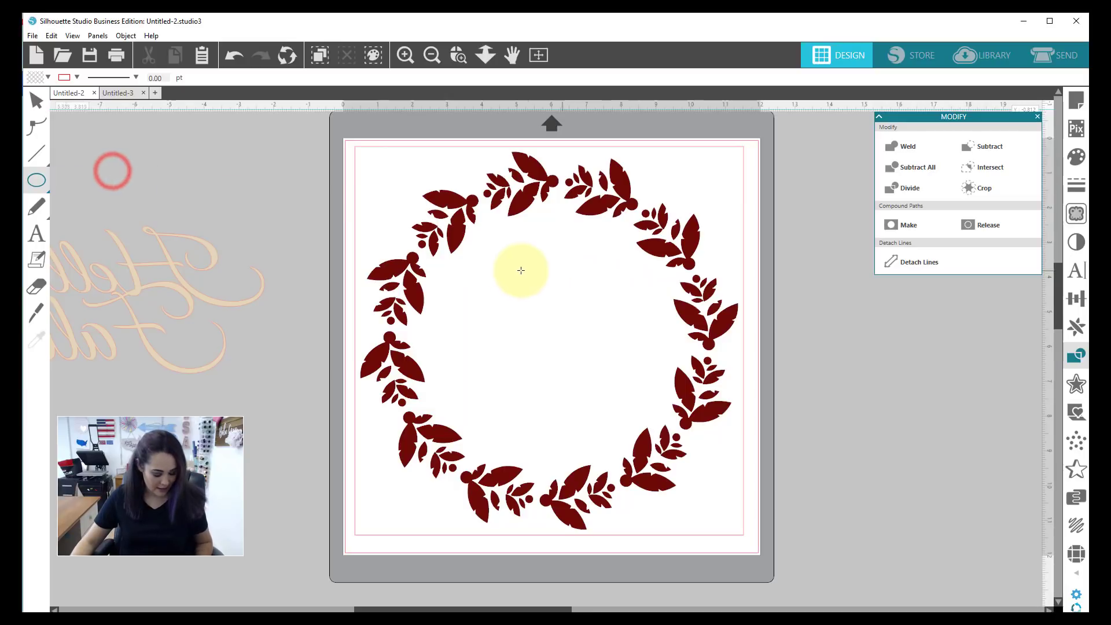
left_click_drag(470, 253, 747, 494)
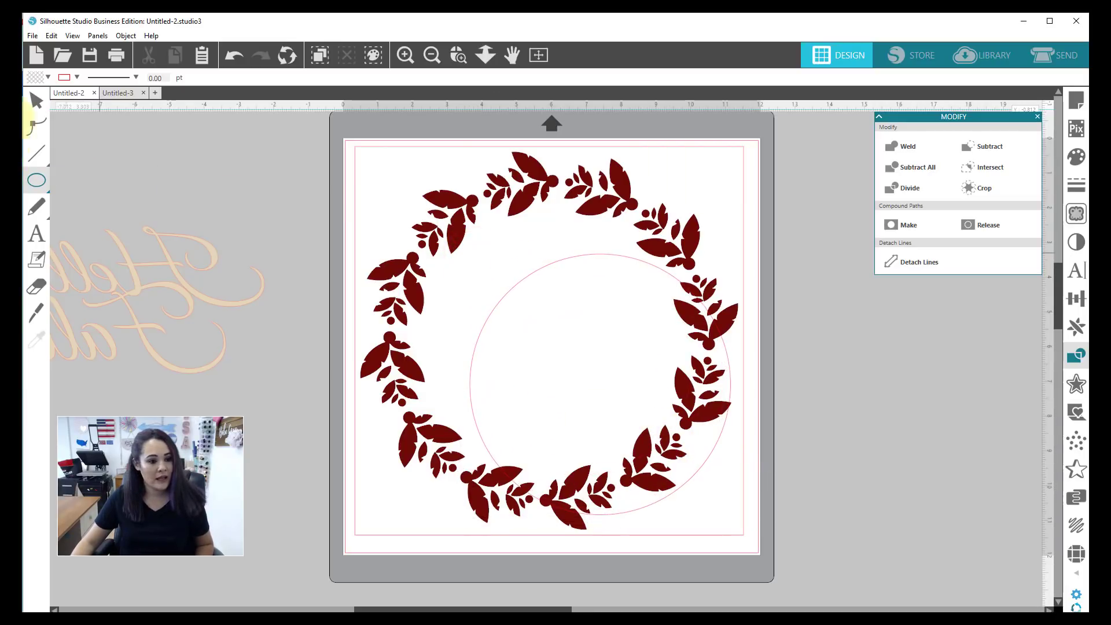
left_click(33, 99)
left_click_drag(324, 138, 550, 325)
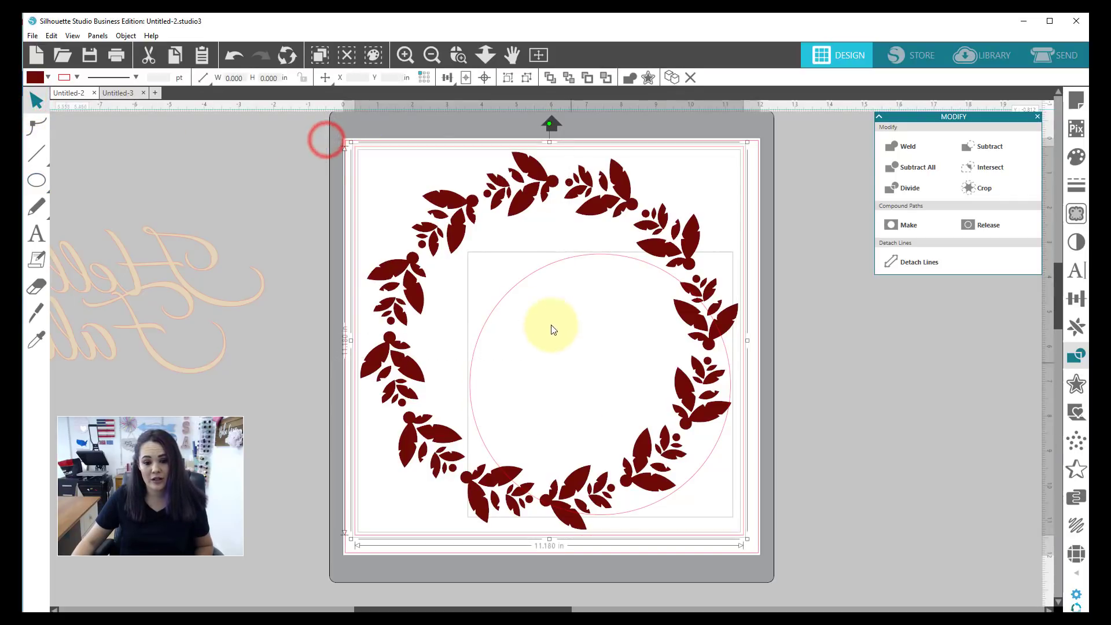
left_click(487, 79)
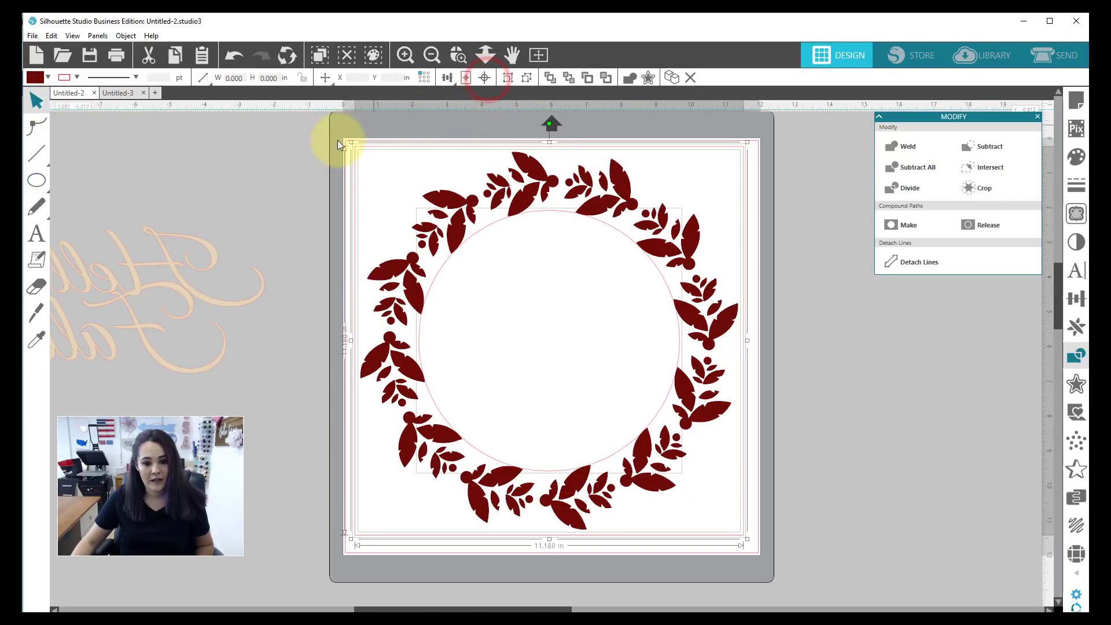
left_click(301, 191)
Shrink the inner circle slightly so it clears the leaves, and re-center it with the wreath and outer square
left_click(609, 232)
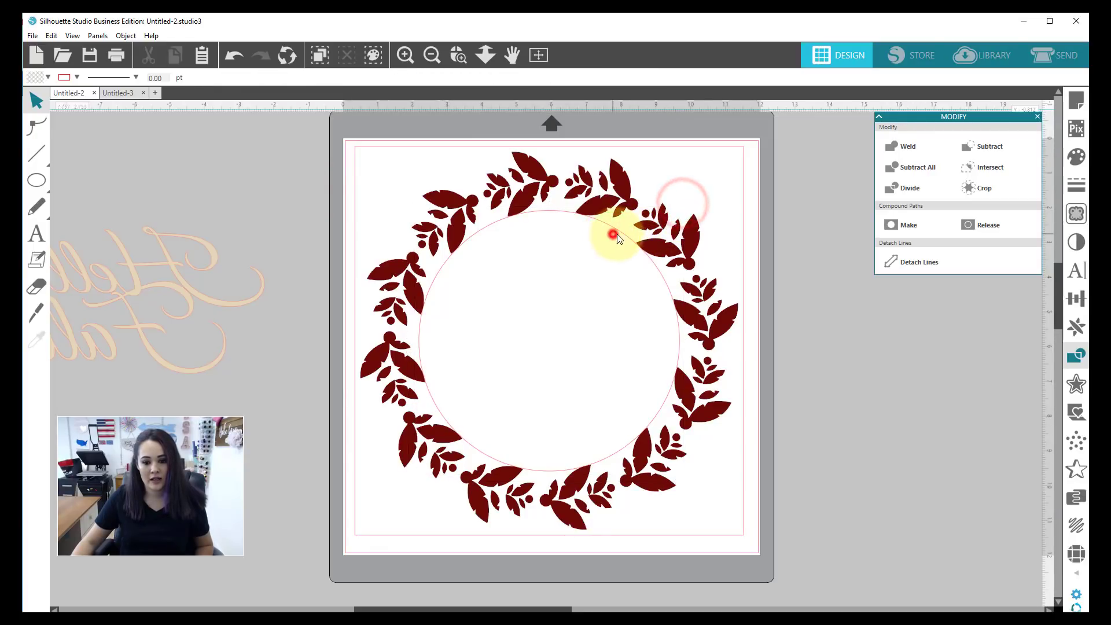
left_click(618, 233)
left_click_drag(682, 207, 669, 220)
left_click(275, 147)
left_click_drag(320, 132, 487, 290)
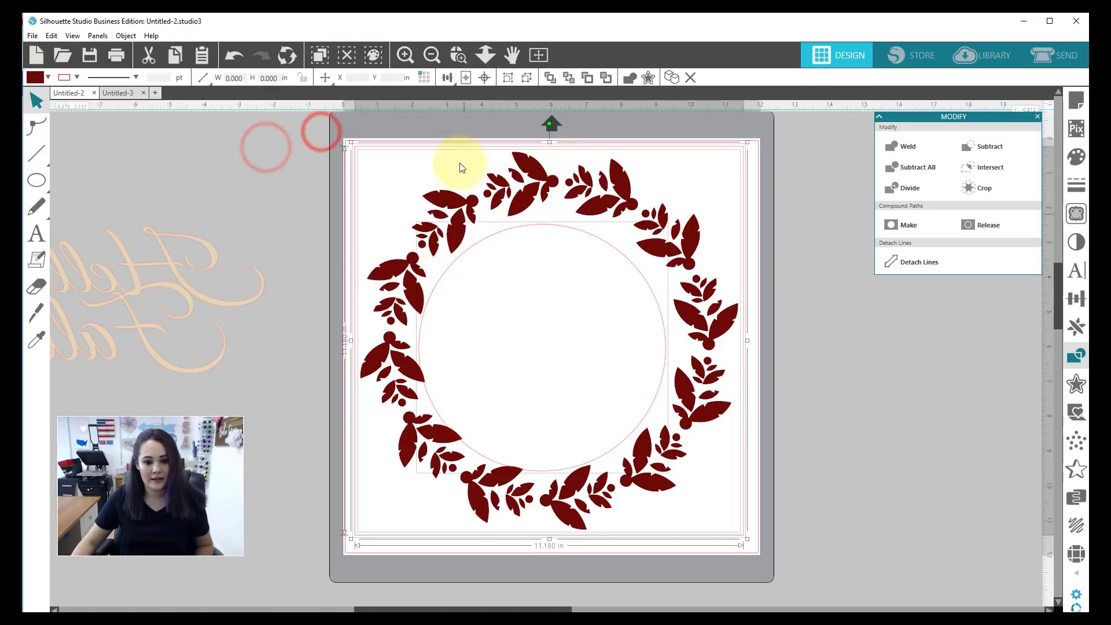
left_click(485, 79)
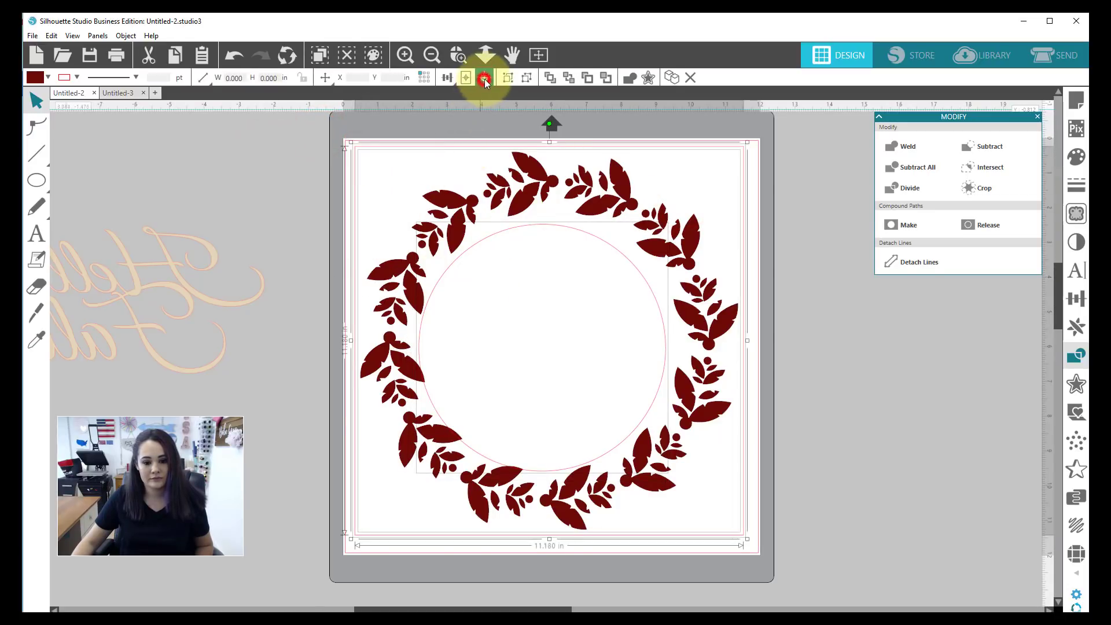
left_click(297, 150)
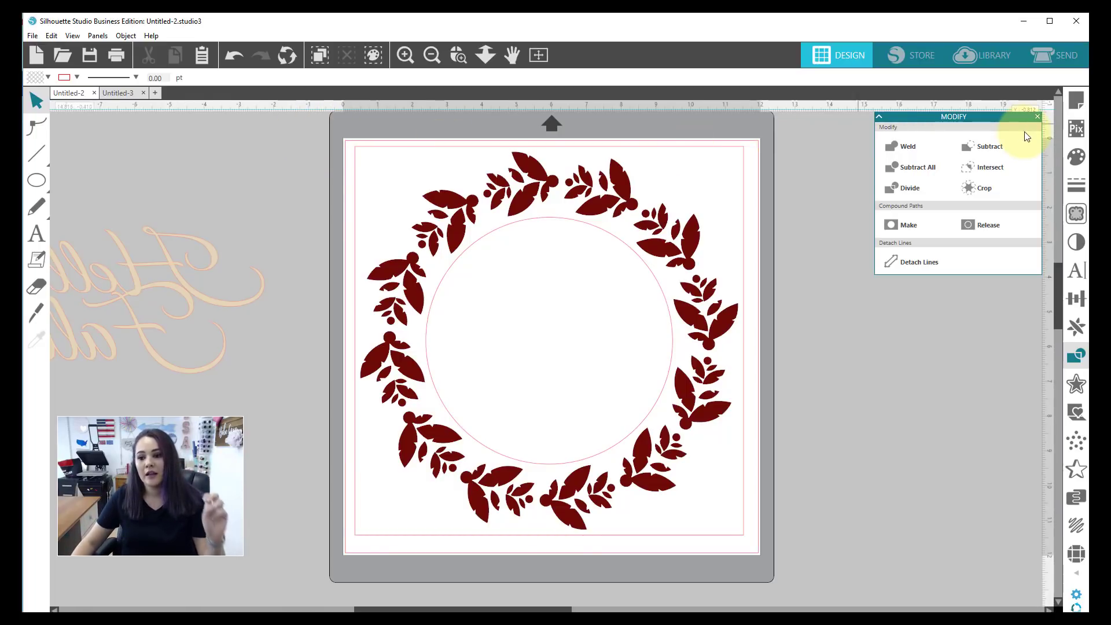
Set the cutting mat to None and shift the wreath with its weeding shapes slightly up and left toward the cut border's corner
left_click(1073, 101)
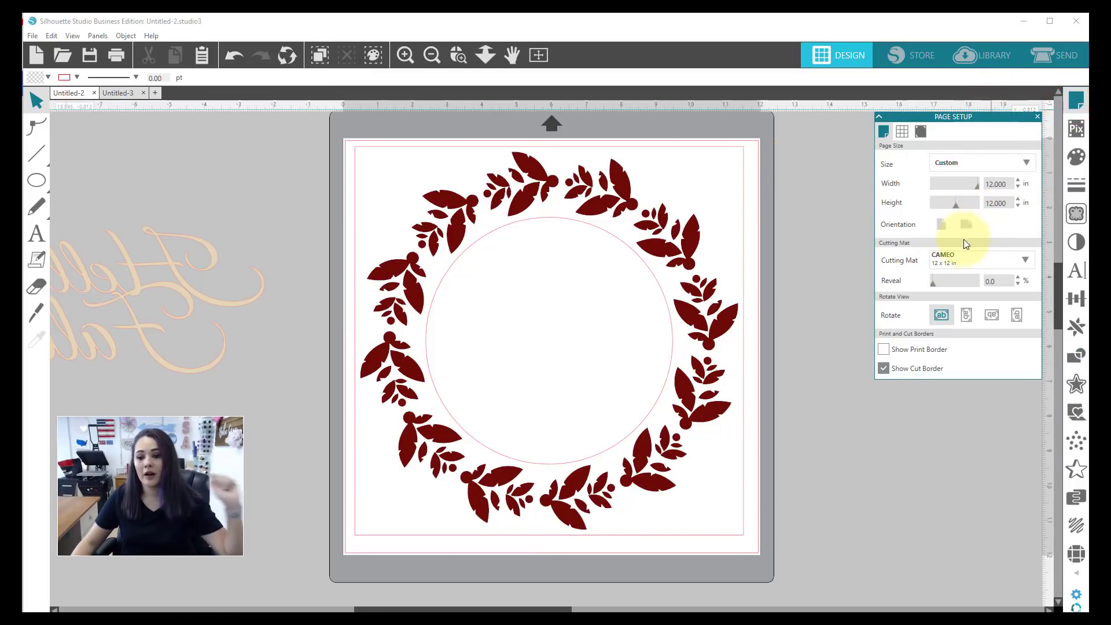
left_click(955, 263)
left_click(955, 277)
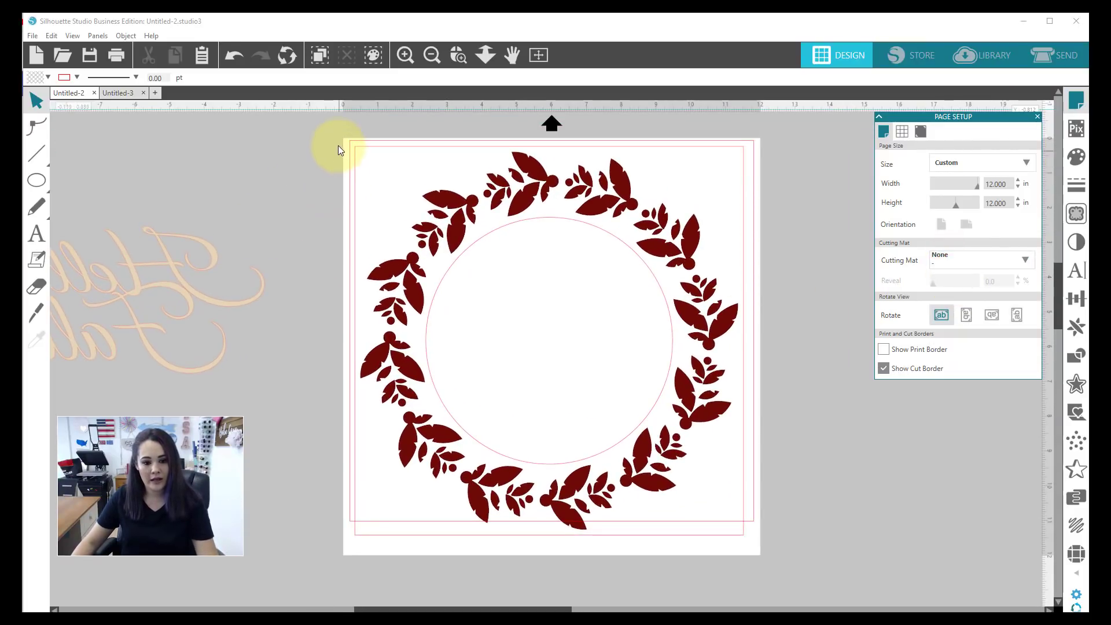
left_click_drag(337, 144, 456, 240)
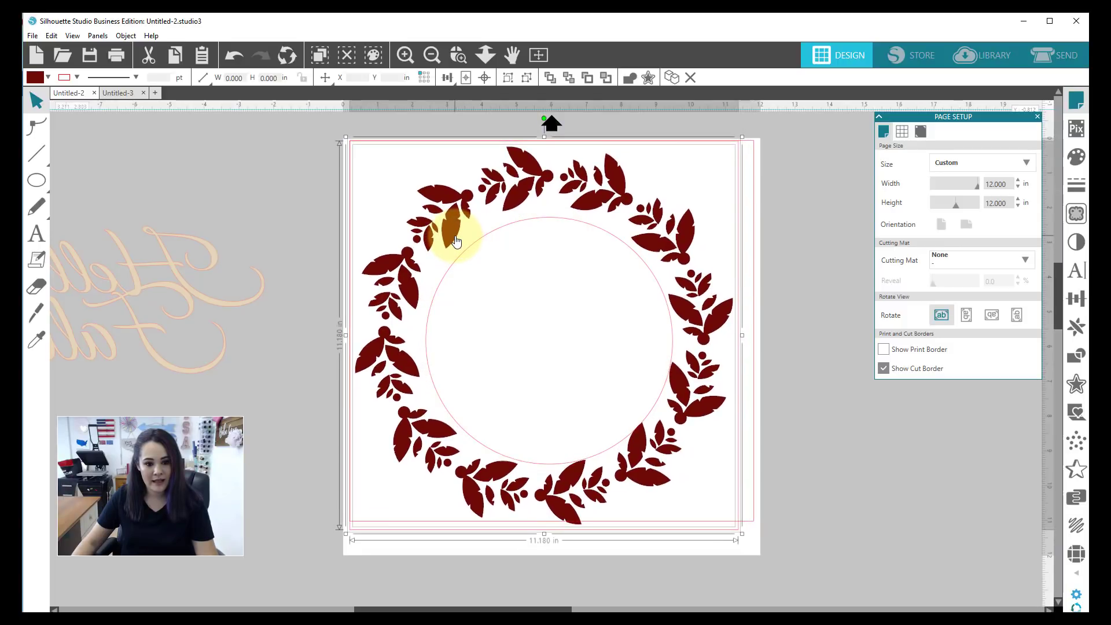
left_click(836, 470)
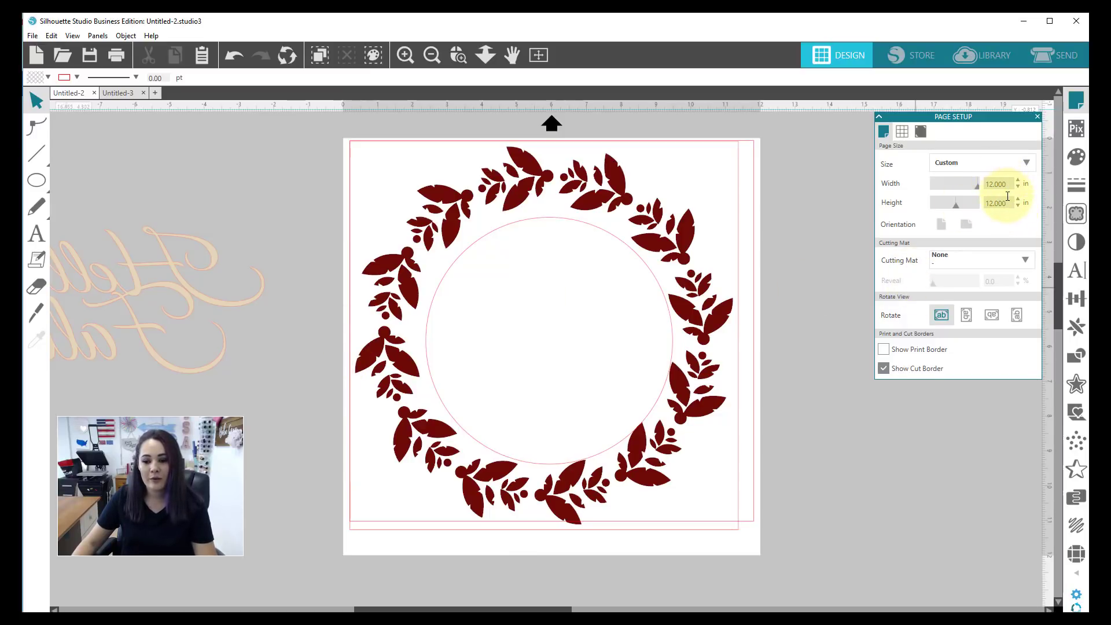
Set the page height to 15 inches
left_click(1005, 202)
type("15")
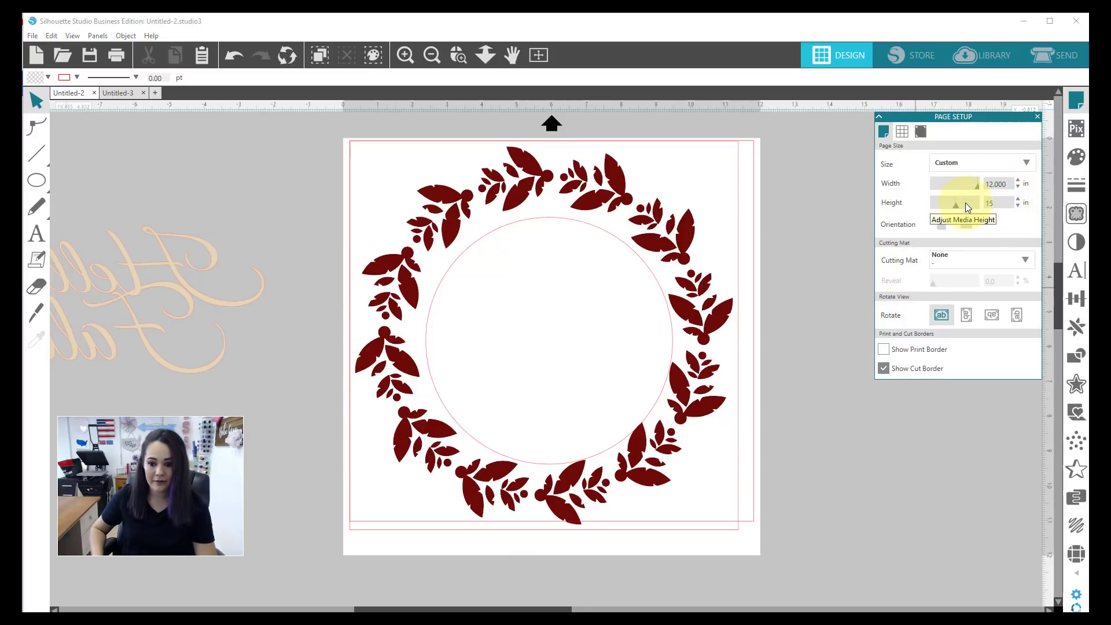
key("Return")
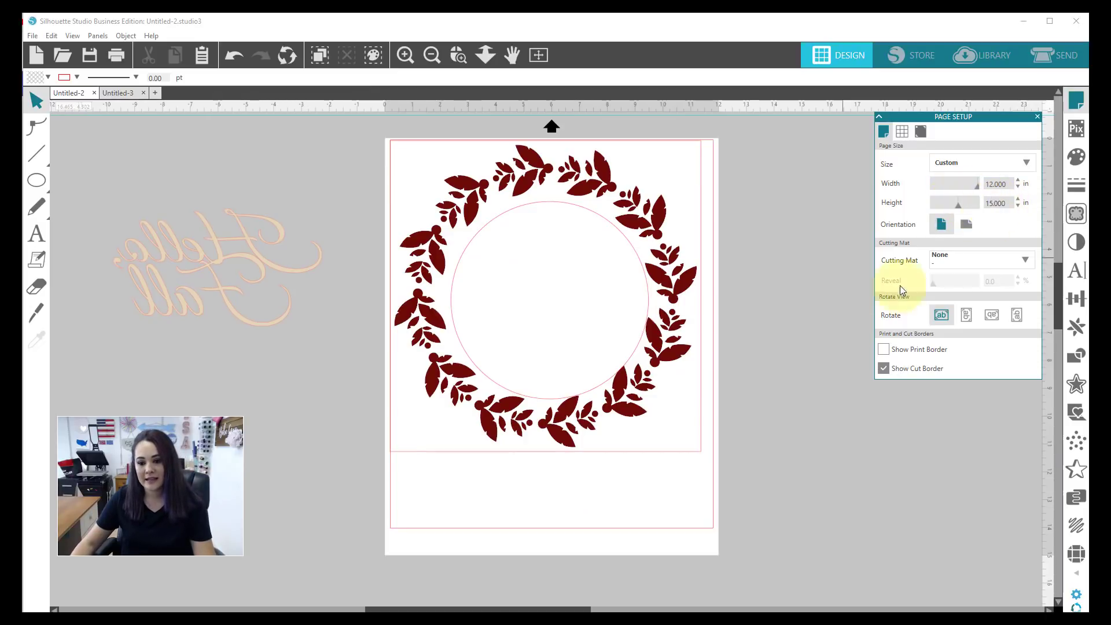
left_click(634, 489)
Reposition the wreath together with its weeding square and circle so they sit centered across the page width, near the cut border's upper edge
left_click_drag(382, 126, 463, 190)
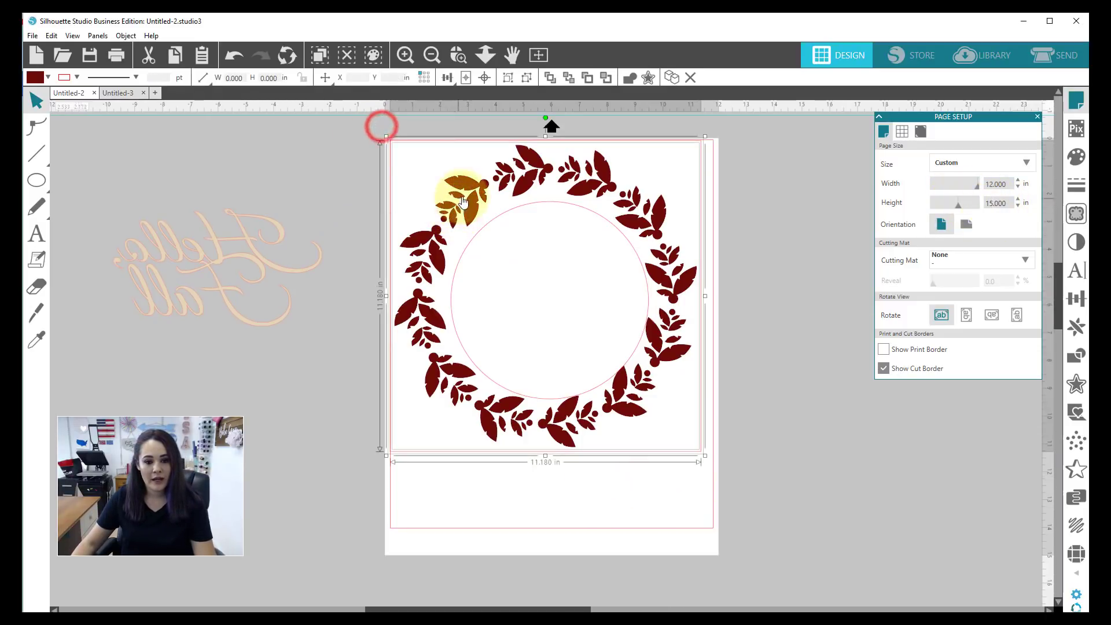
left_click(325, 122)
left_click_drag(358, 142, 525, 269)
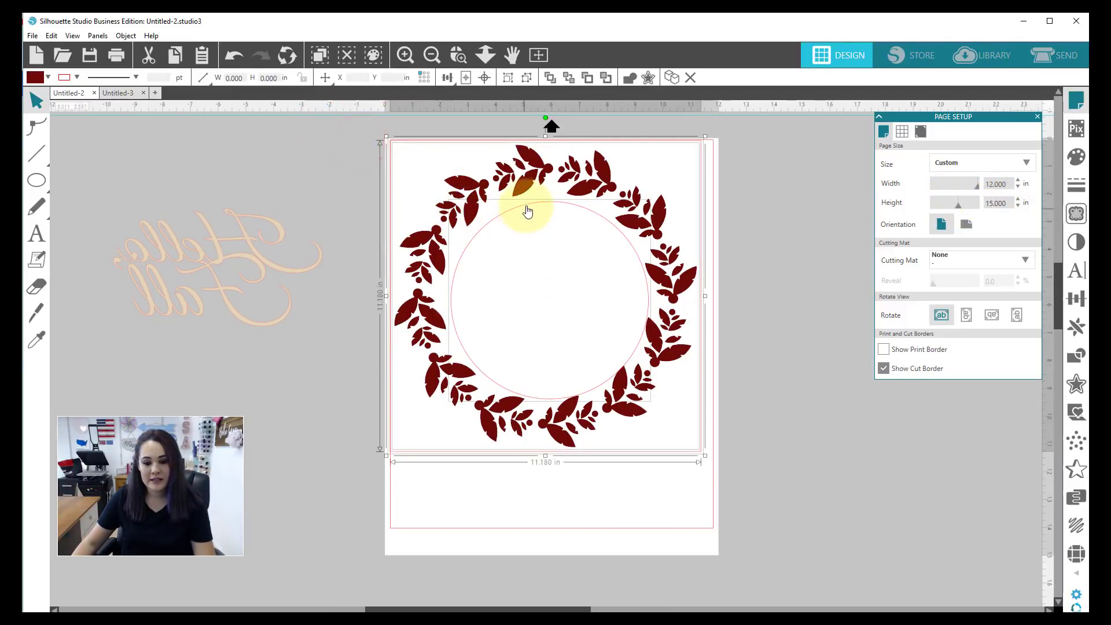
left_click_drag(532, 175, 541, 185)
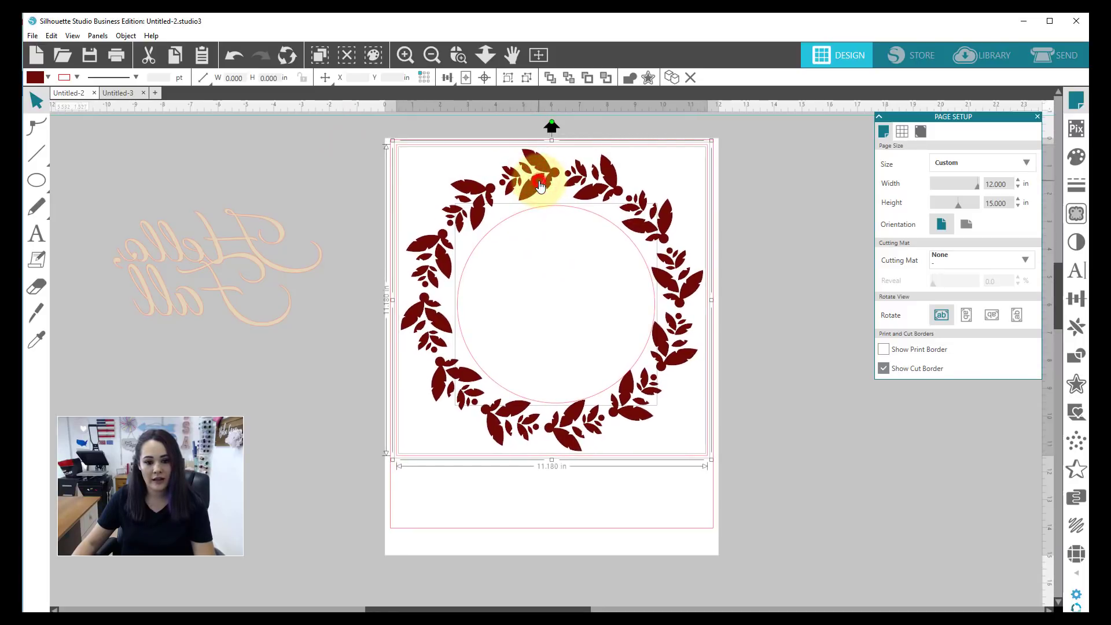
left_click(372, 141)
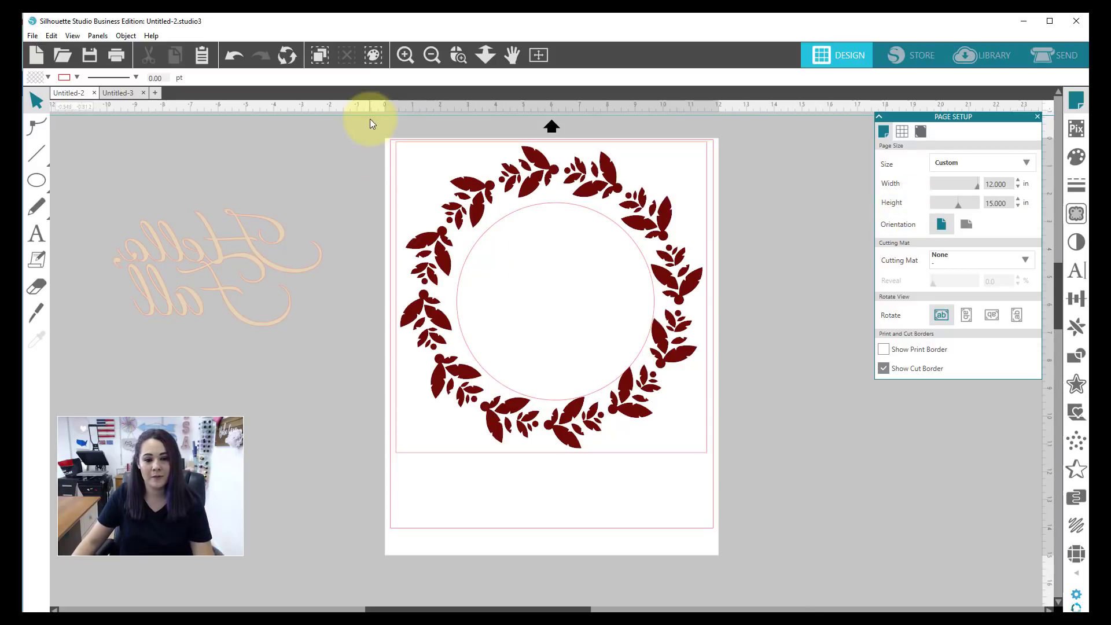
Set the selected wreath and weeding shapes to Cut in the send settings, with EasyWeed as the material
left_click_drag(370, 126, 616, 386)
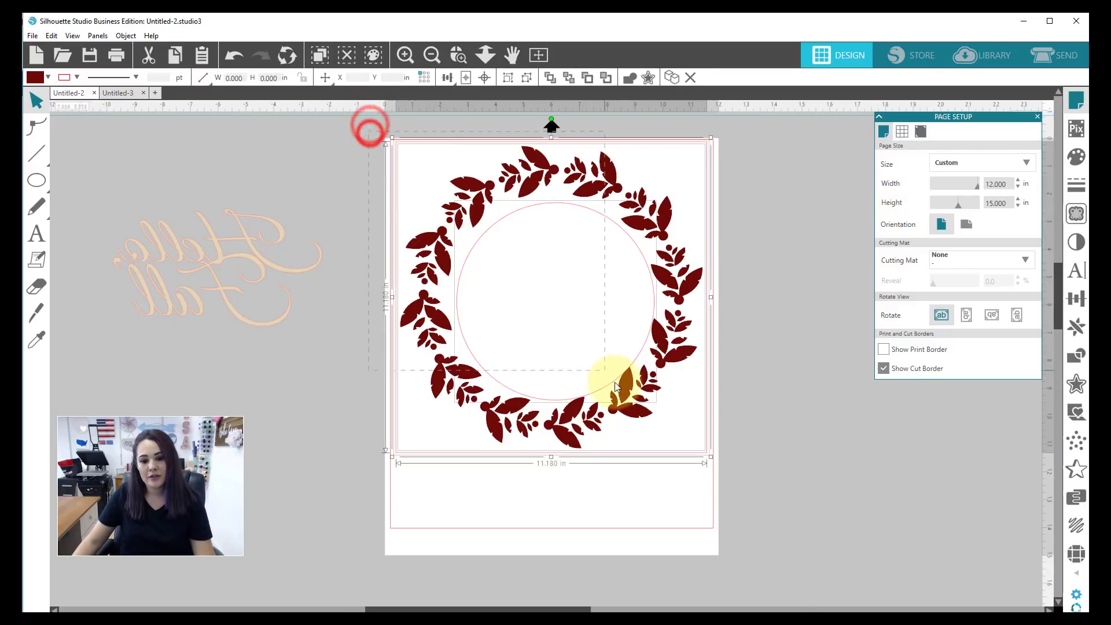
left_click(1061, 56)
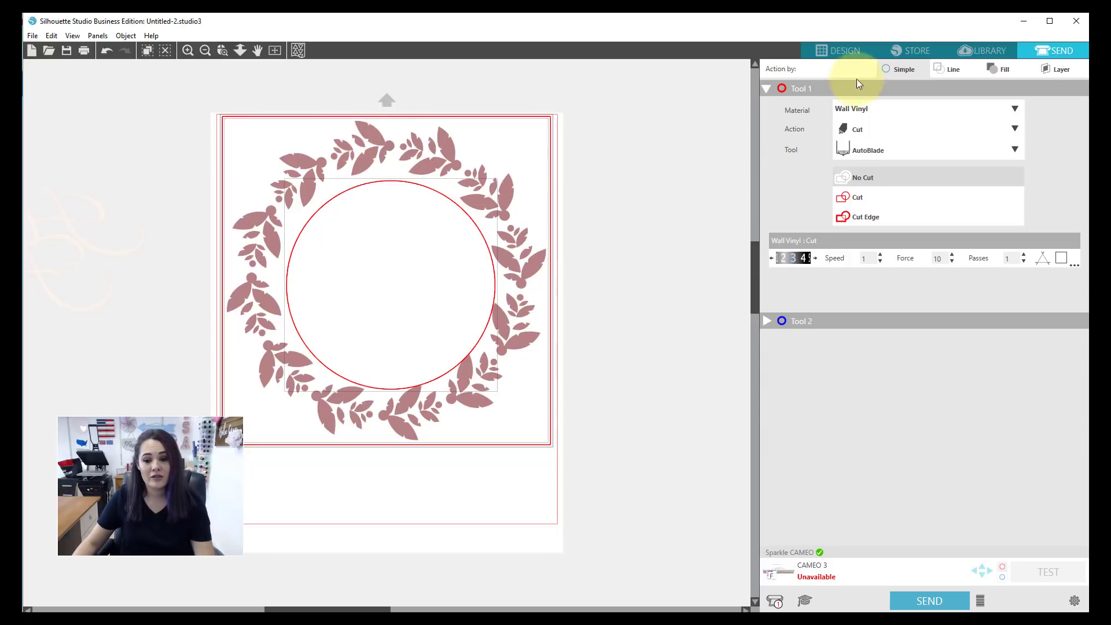
left_click(857, 201)
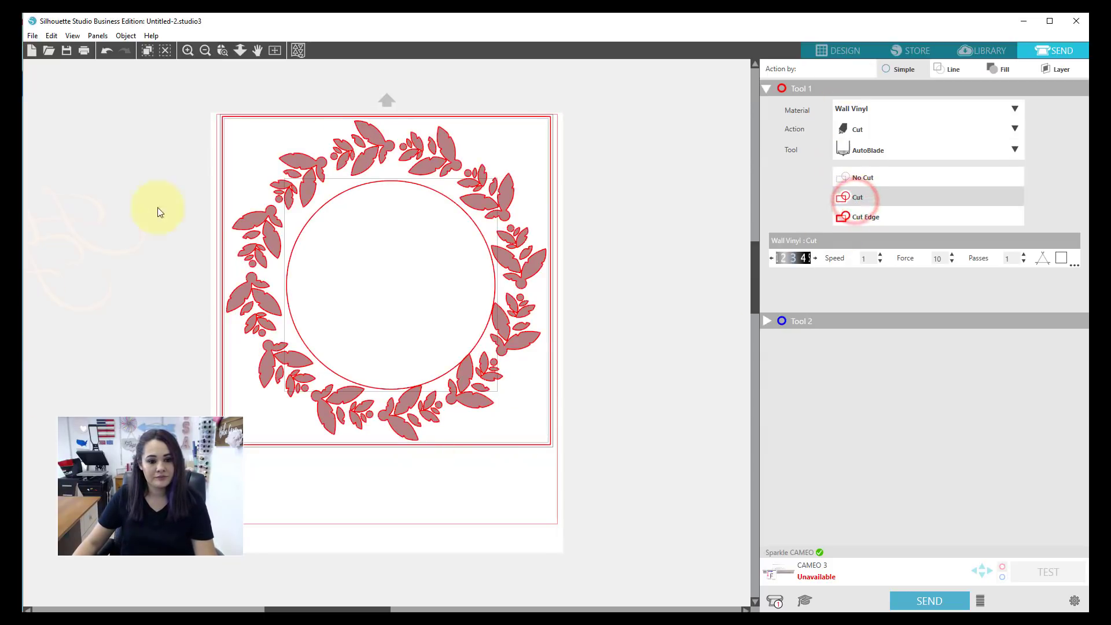
left_click(1015, 108)
left_click_drag(1021, 220, 1023, 401)
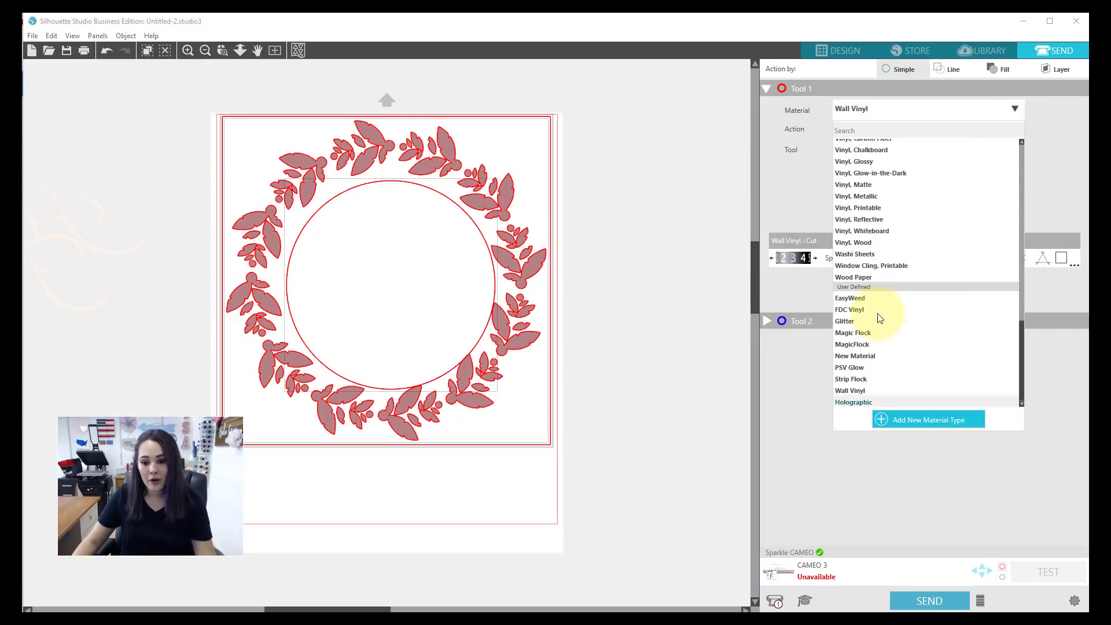
left_click(852, 297)
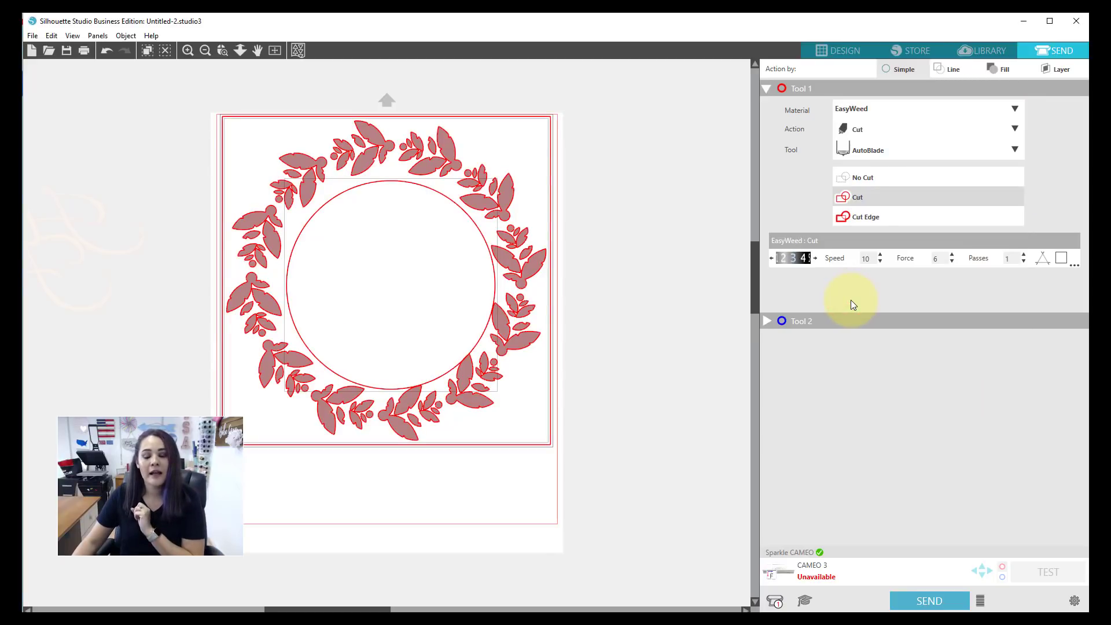